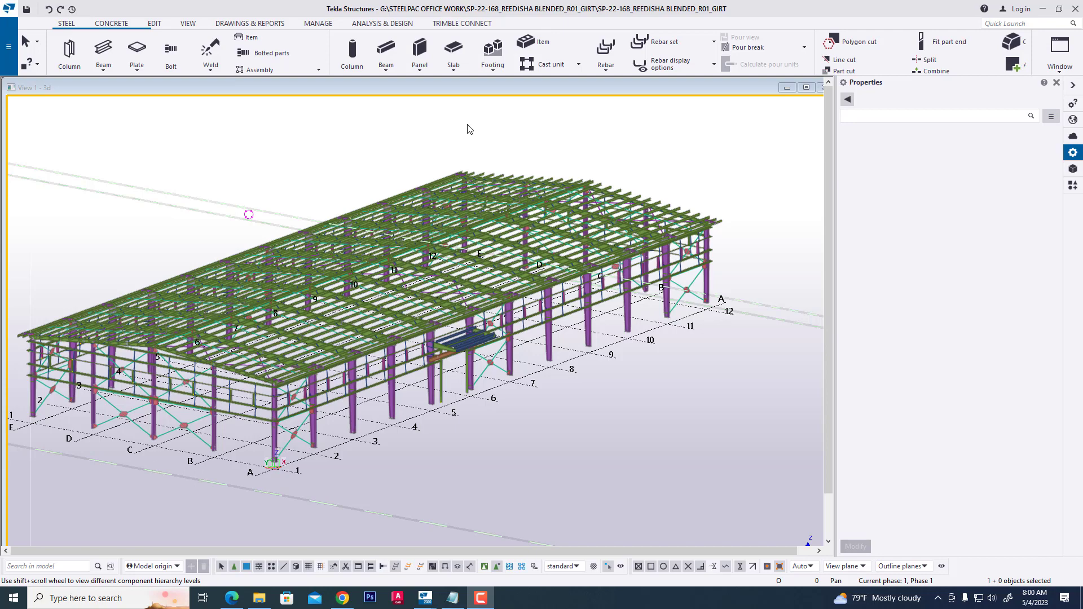
Shift the view of the completed steel building model slightly
middle_drag(440, 158, 436, 138)
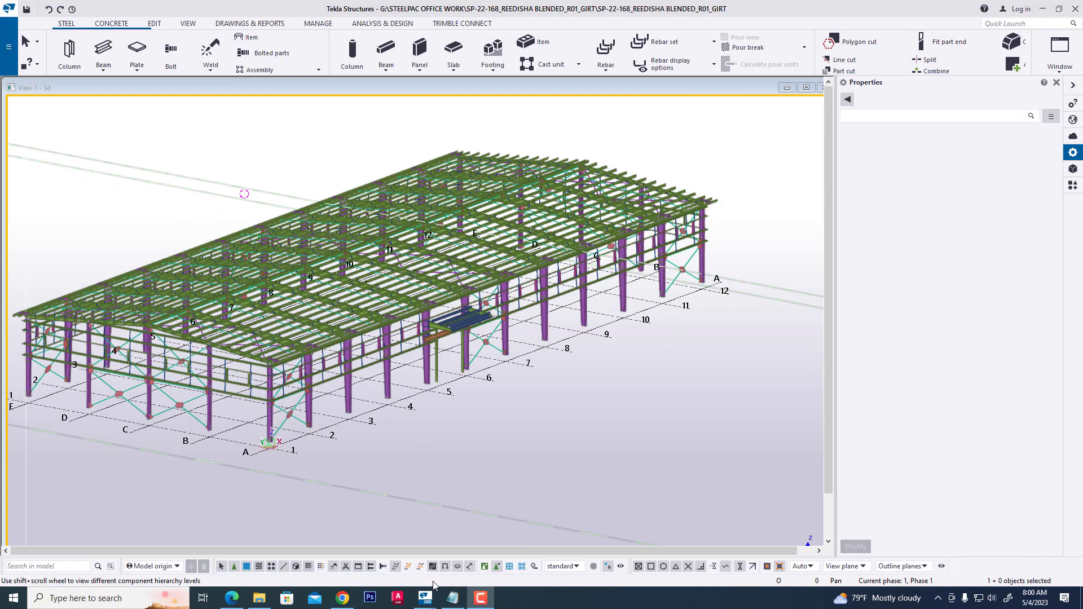
In the empty grid model, place a steel column at A/3 and a beam from 2/A to 2/B
mouse_move(425, 598)
click(371, 550)
scroll(407, 440, down, 2)
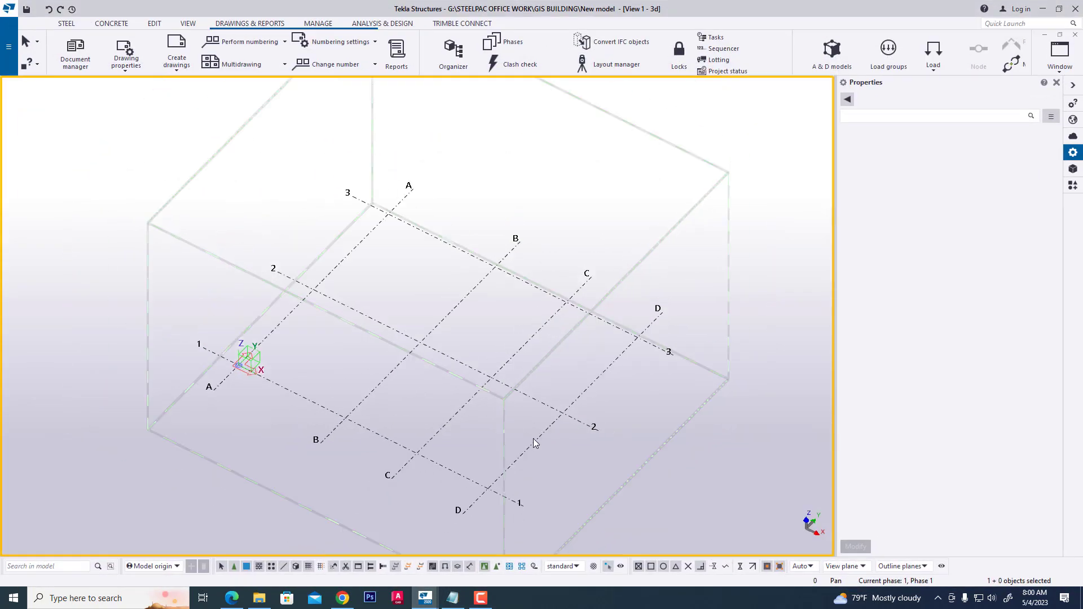
scroll(472, 365, down, 1)
scroll(455, 355, down, 1)
scroll(426, 324, up, 1)
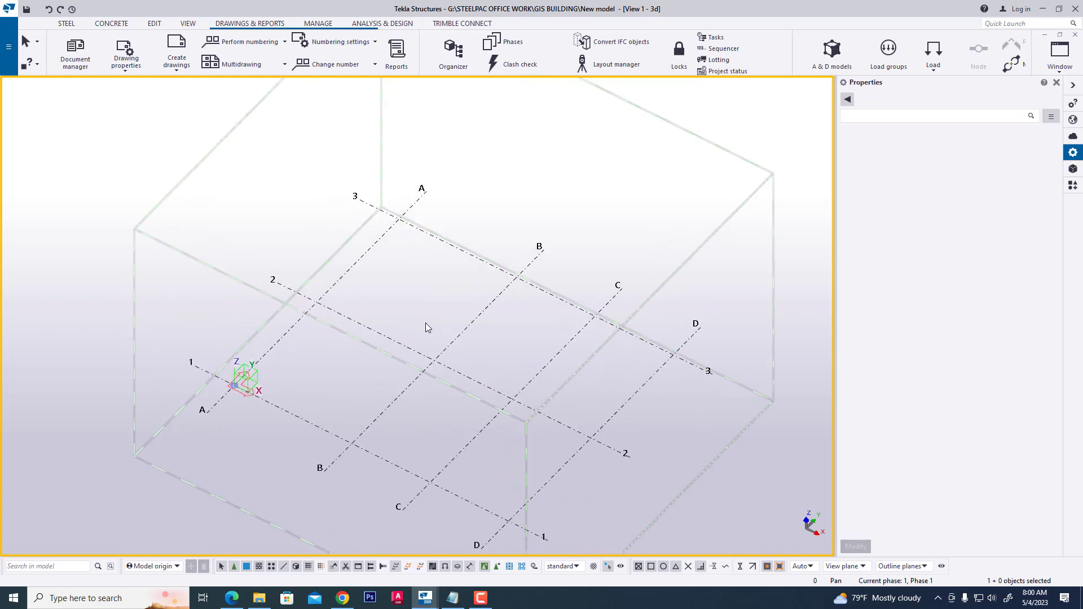
scroll(427, 329, up, 1)
scroll(423, 330, up, 1)
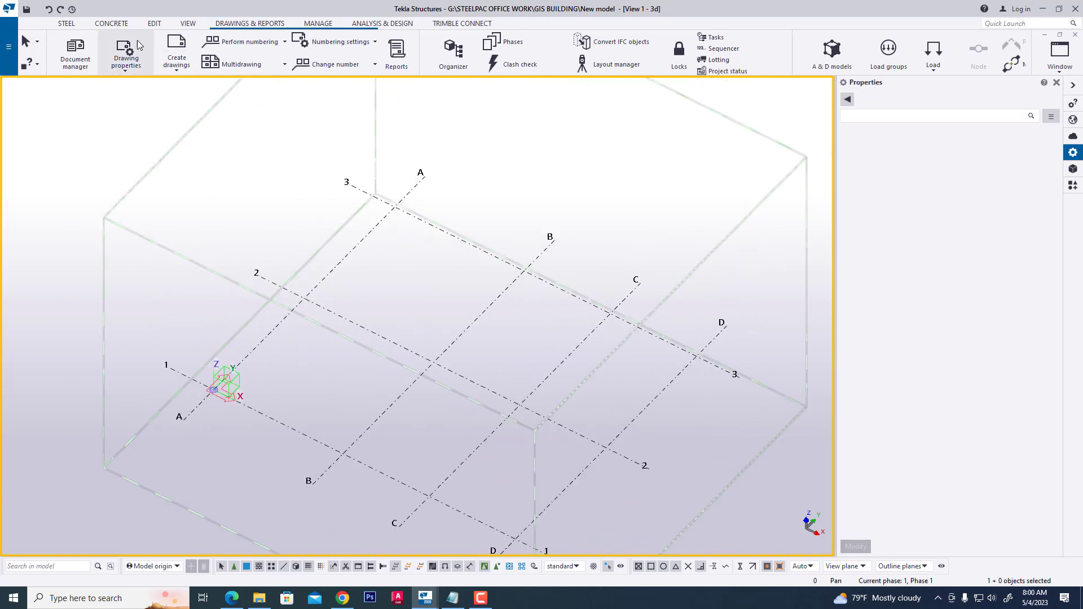
click(67, 24)
click(70, 53)
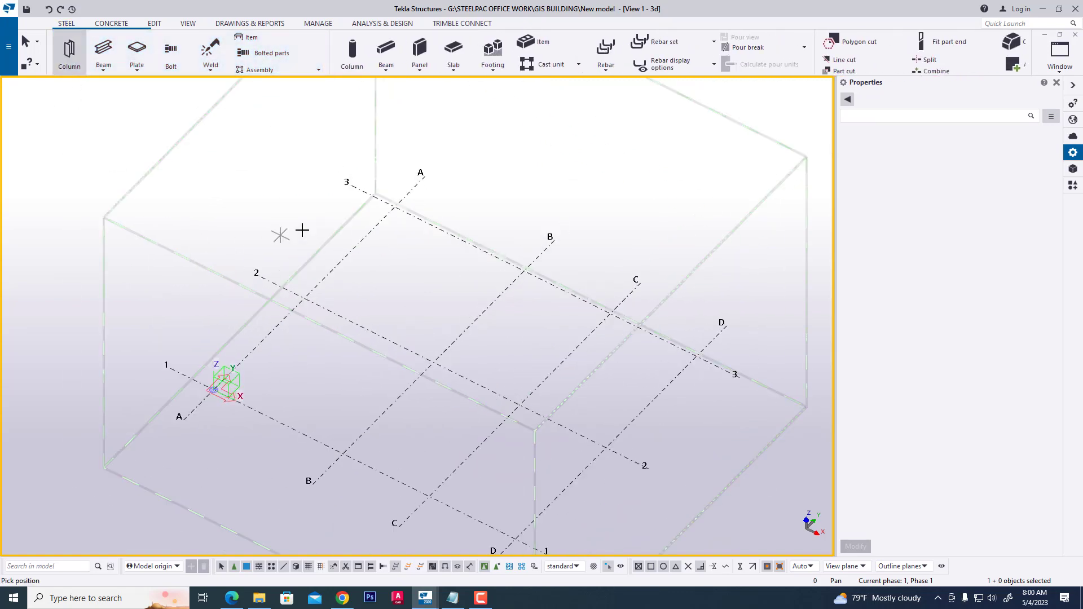
click(394, 207)
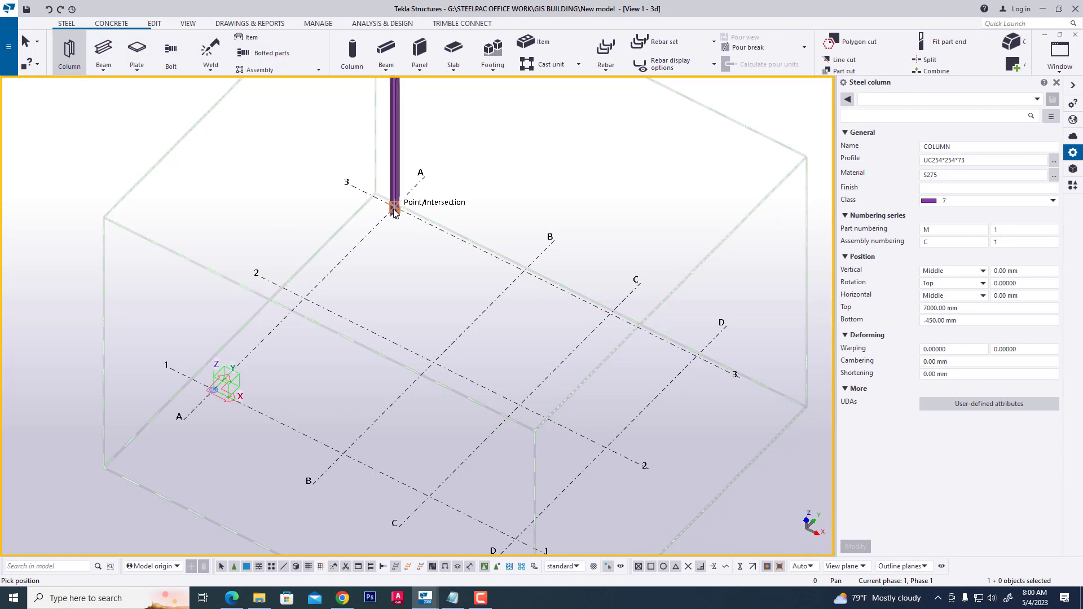
click(103, 52)
click(302, 297)
click(433, 362)
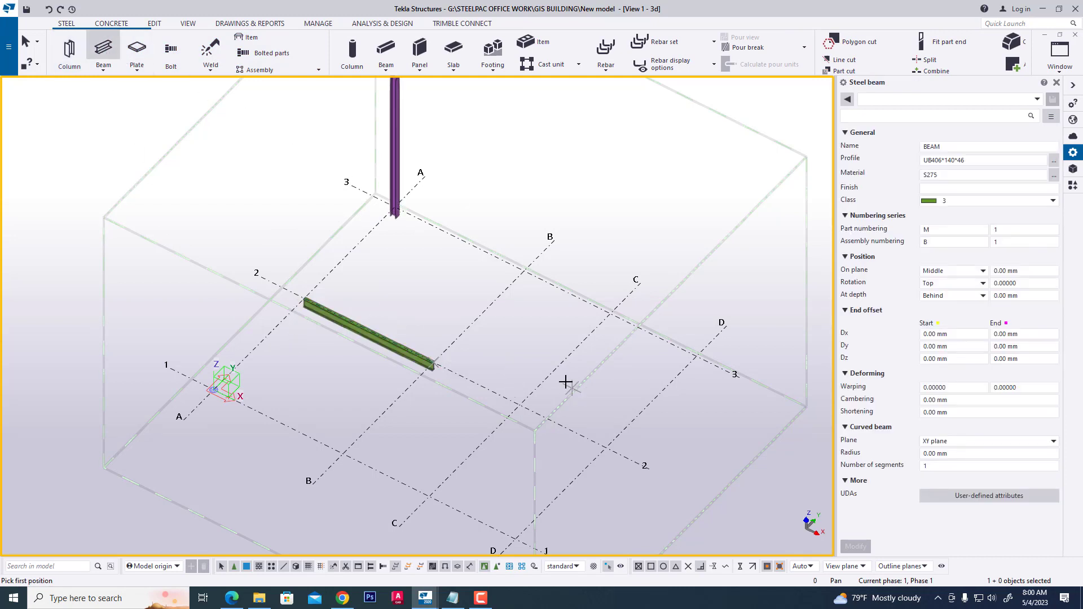
key(Escape)
Clear the column's part numbering prefix, edit its assembly prefix, then inspect the beam's numbering
click(405, 146)
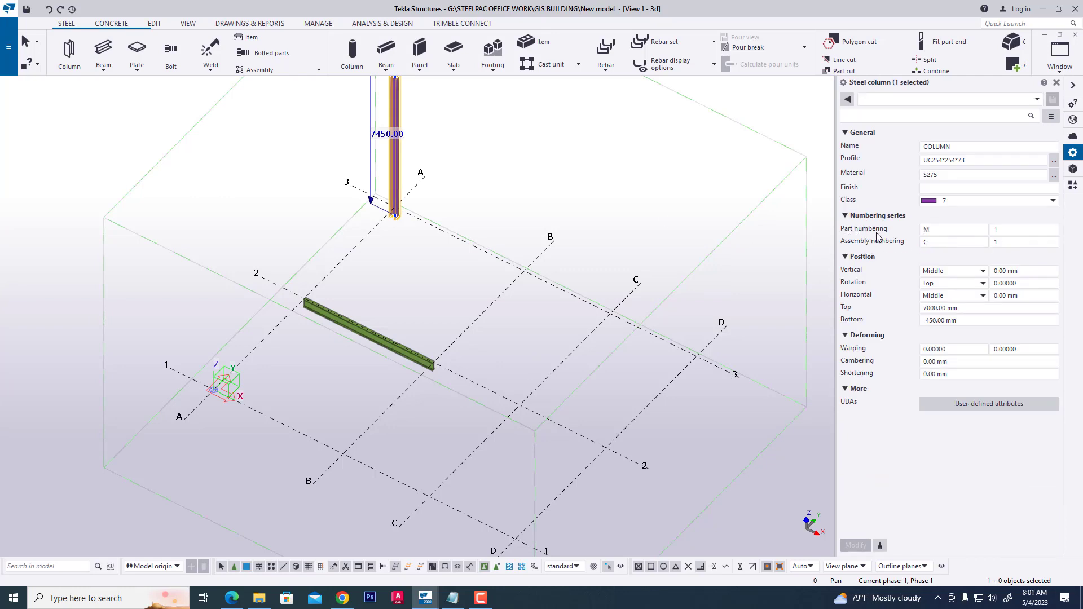
click(948, 230)
key(BackSpace)
click(924, 243)
click(400, 343)
click(389, 350)
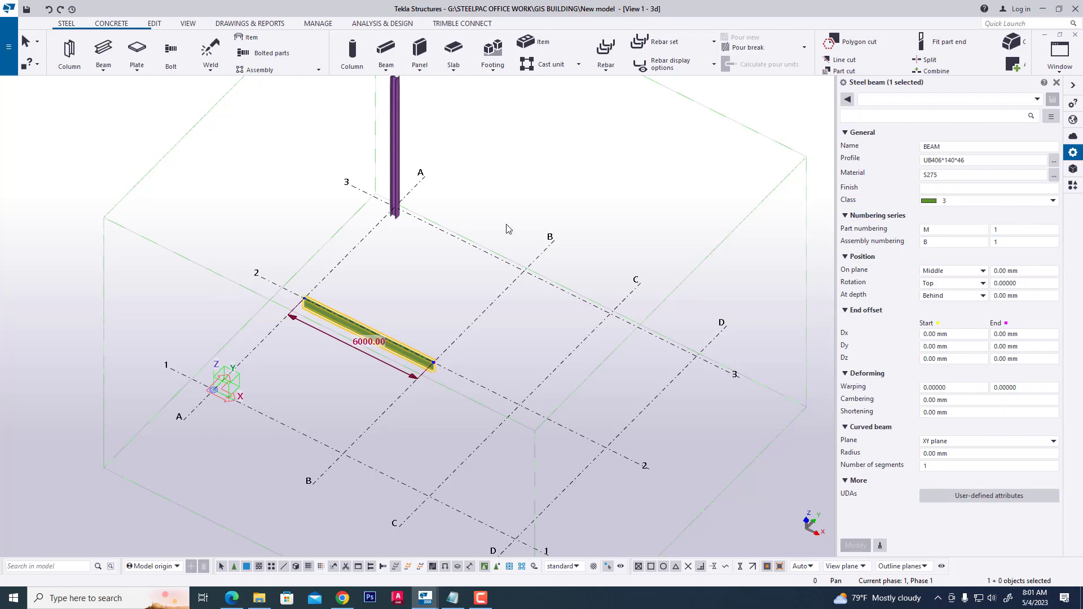
scroll(507, 229, down, 2)
Number the modified objects and inquire the column's assembly mark, C2
click(421, 178)
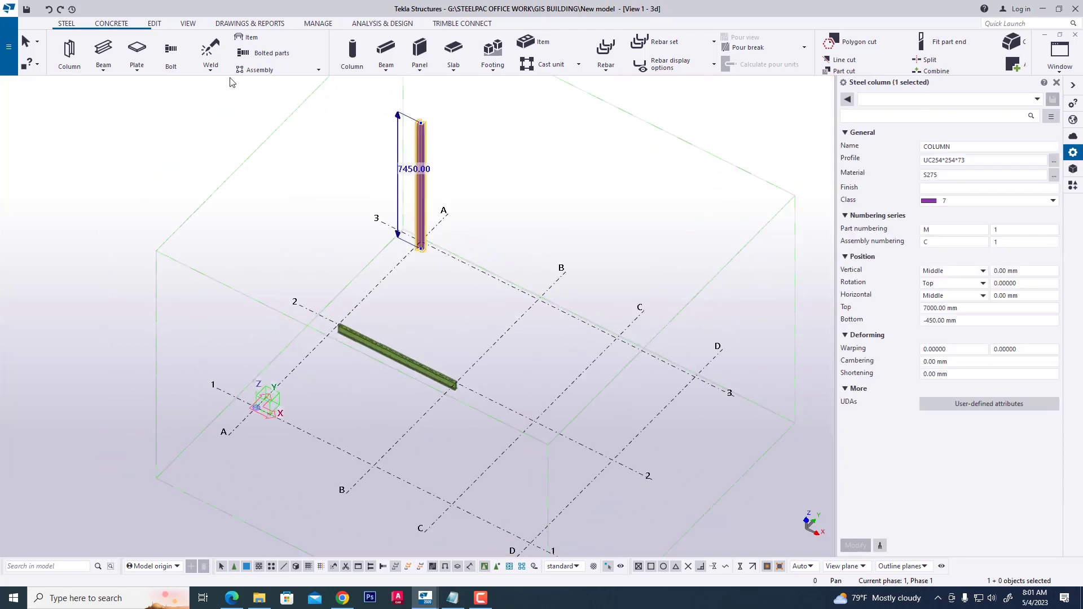
scroll(195, 72, down, 4)
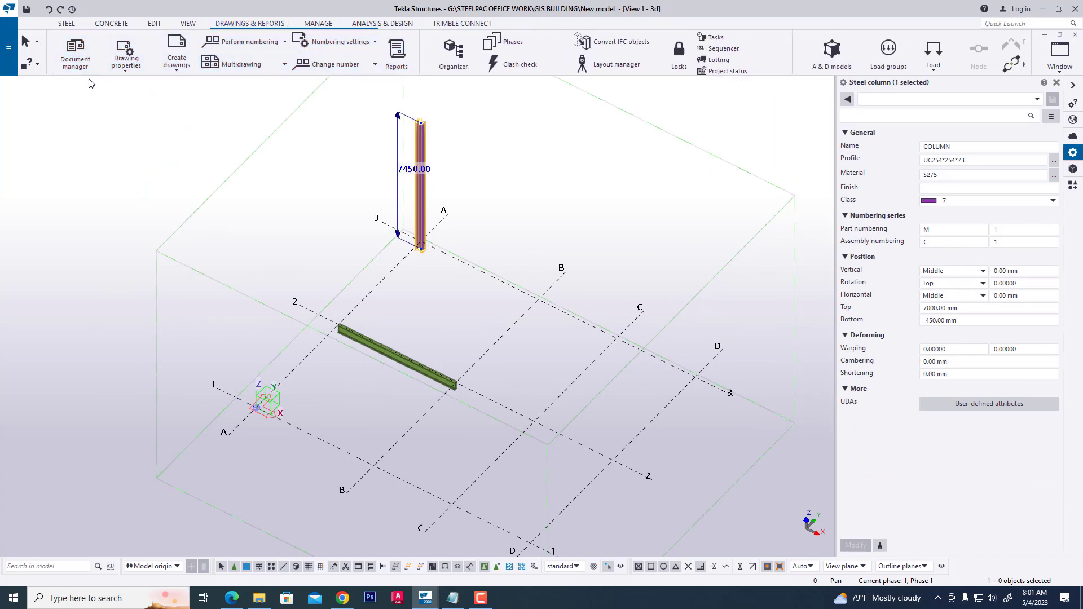
click(218, 41)
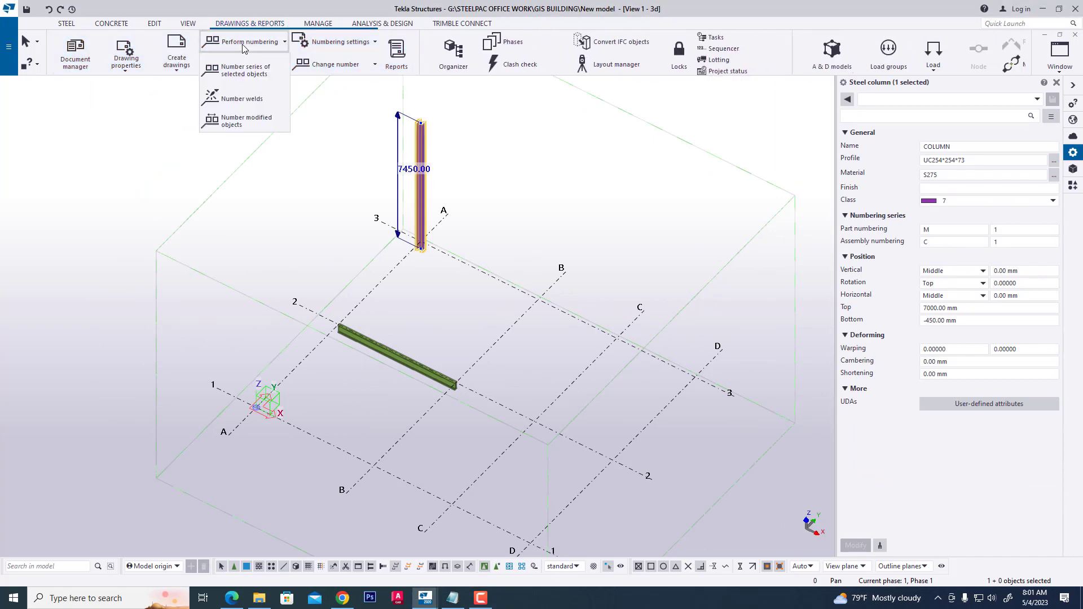
click(234, 117)
click(420, 142)
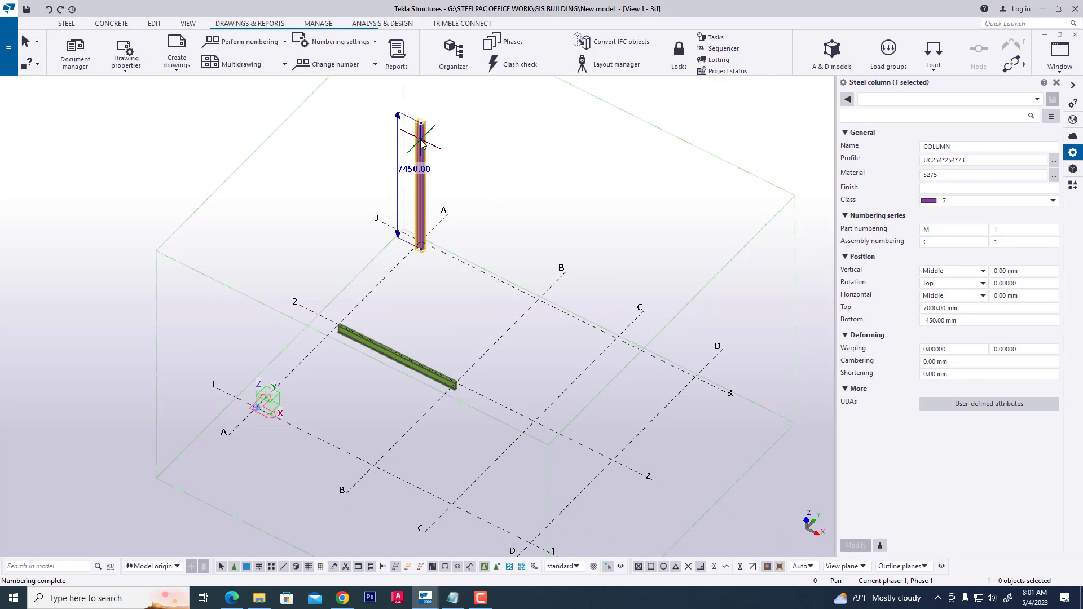
right_click(420, 142)
click(584, 196)
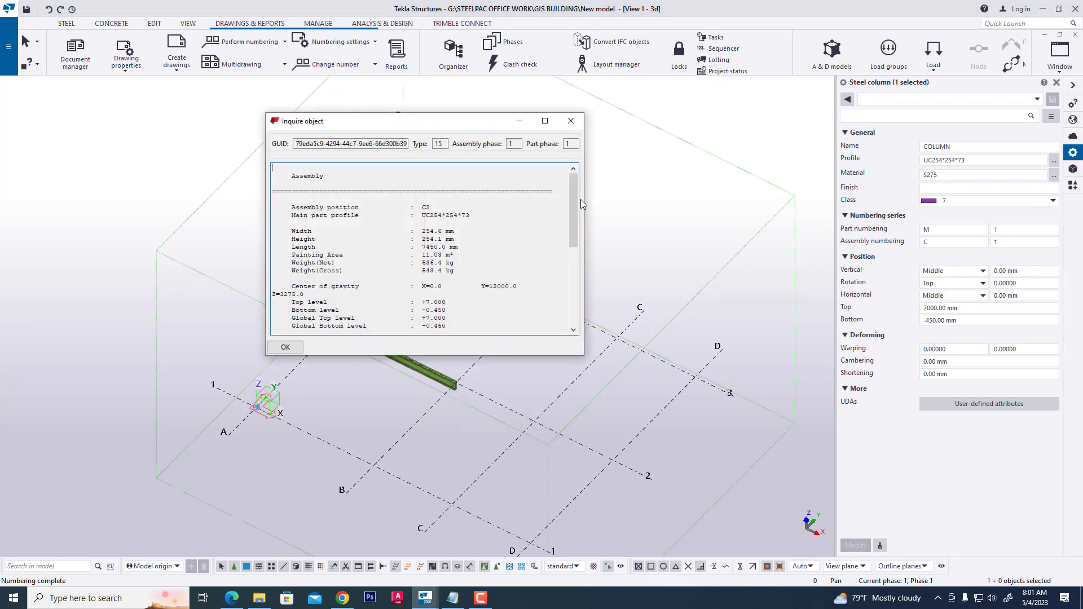
click(571, 120)
key(Escape)
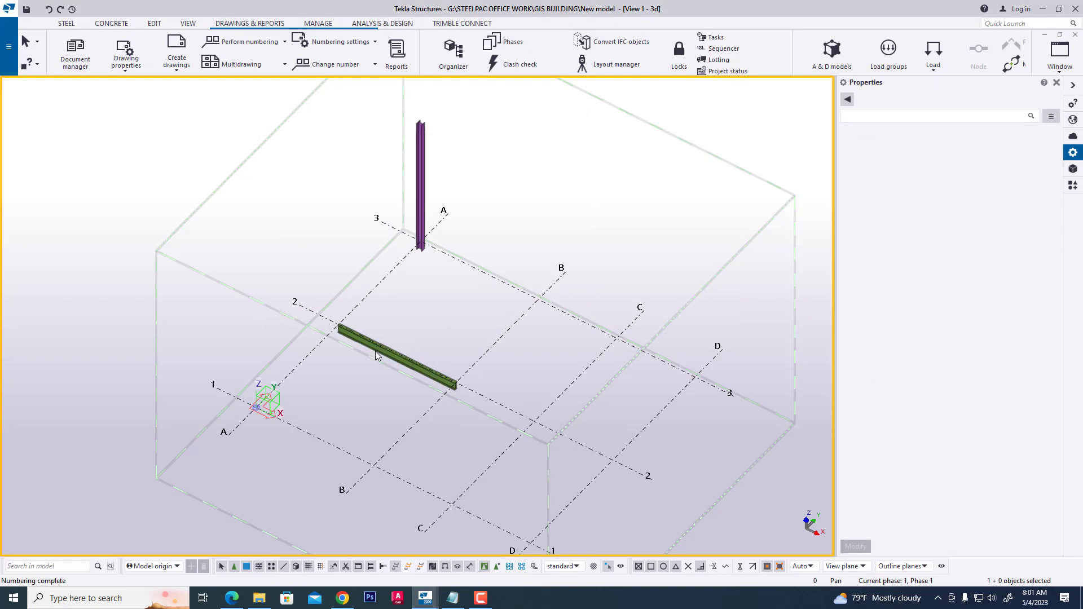
Inquire the beam's assembly mark, B3
click(375, 351)
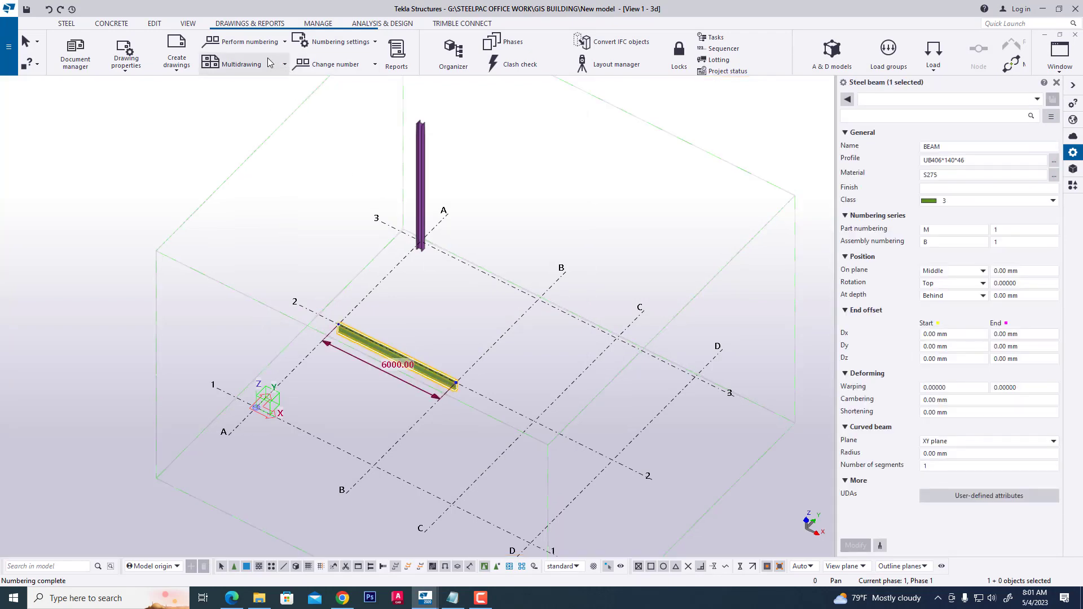
right_click(378, 348)
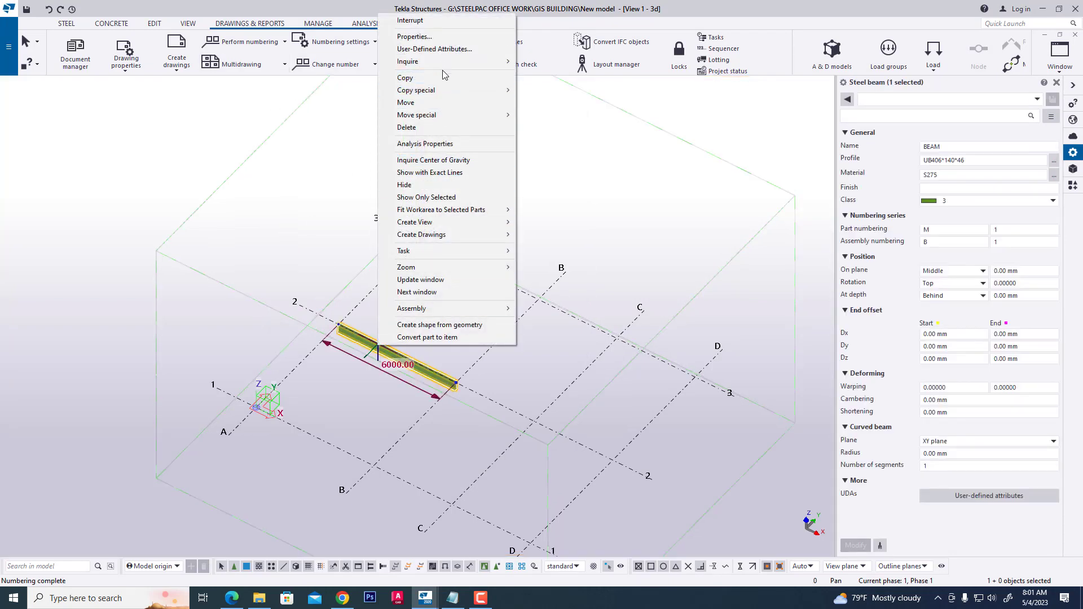
mouse_move(409, 61)
click(542, 74)
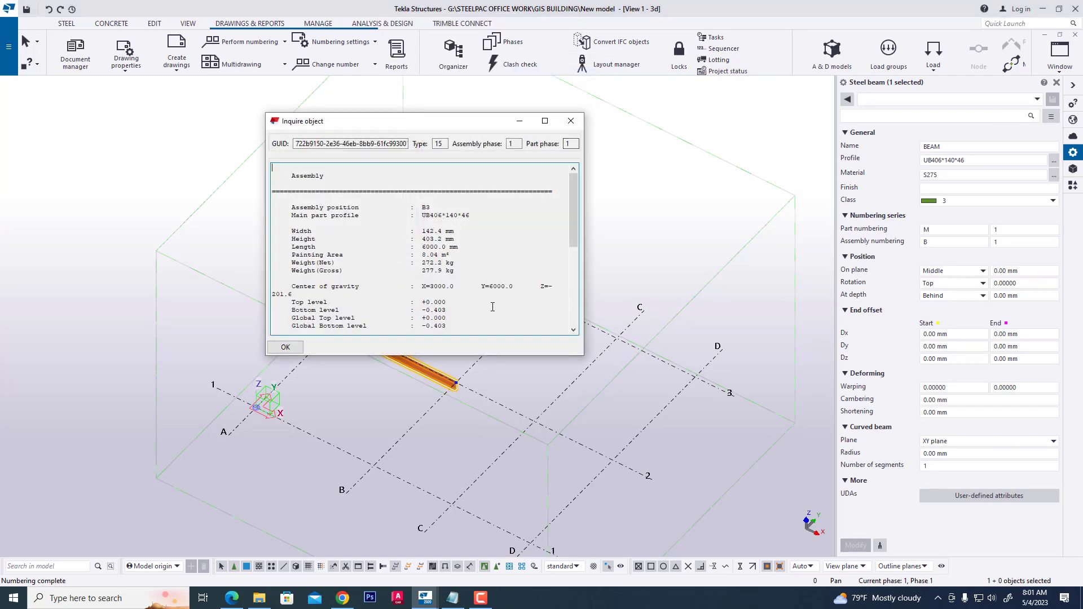
click(570, 120)
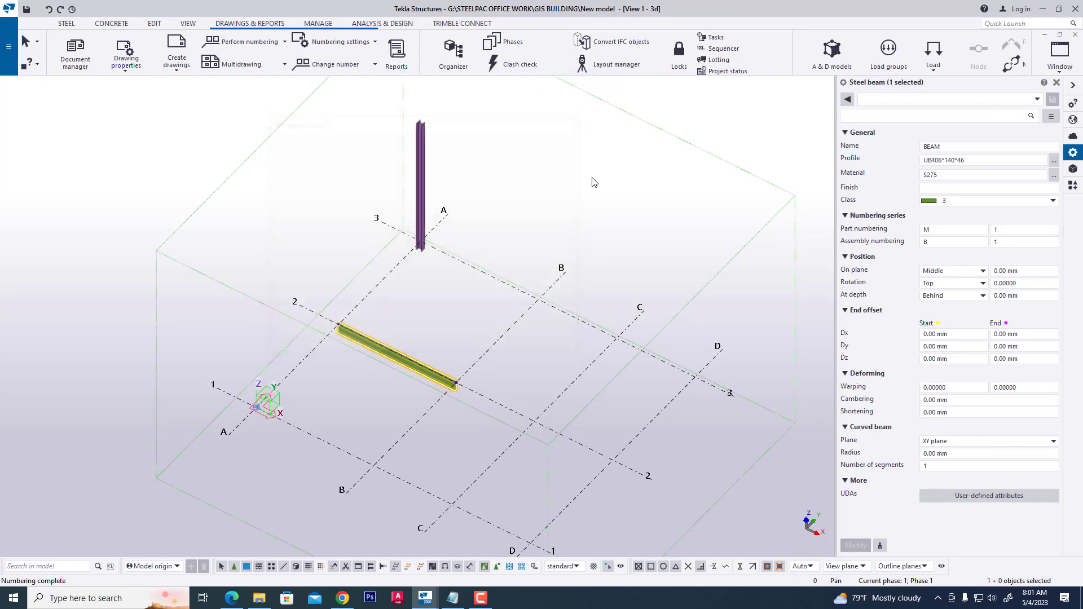
click(426, 152)
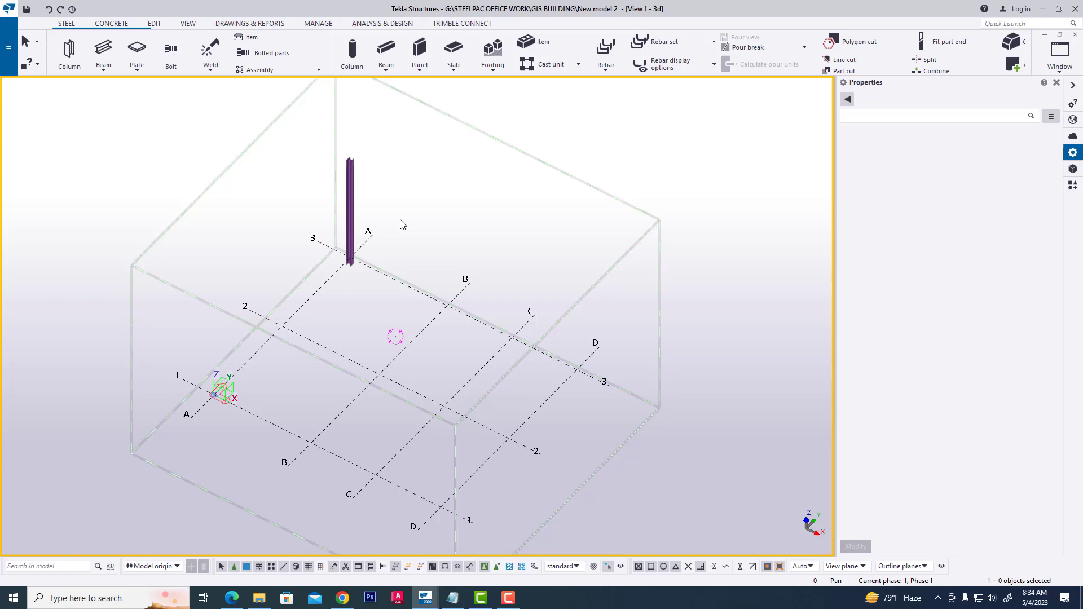
Add steel columns at B/3, C/3, C/2, B/2 and A/2, then reselect the A/3 column
ctrl+middle_drag(401, 225, 422, 242)
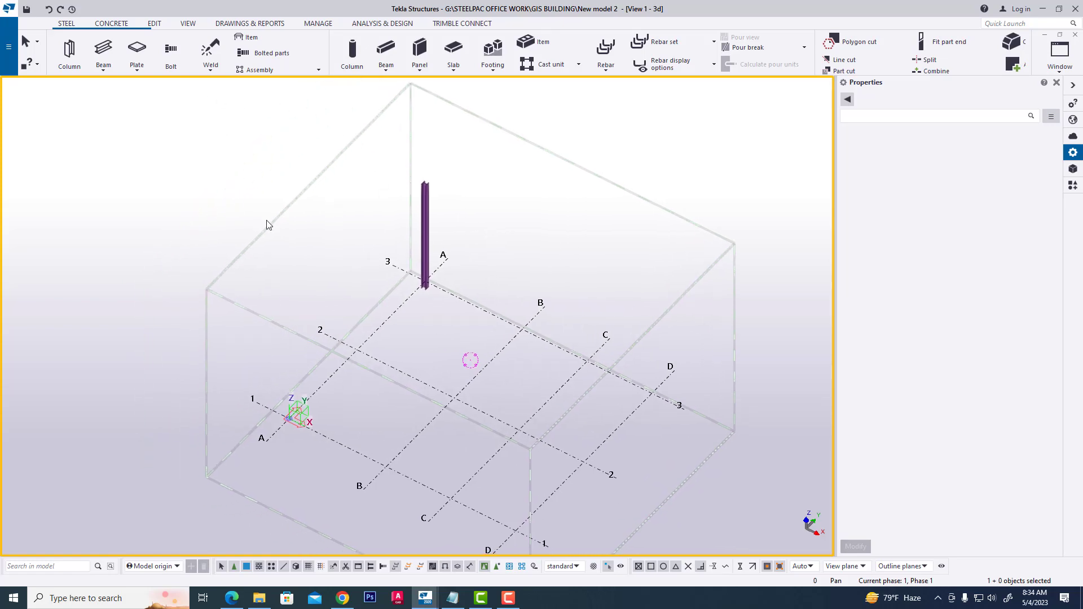
scroll(450, 270, up, 1)
scroll(440, 242, up, 1)
scroll(429, 228, up, 1)
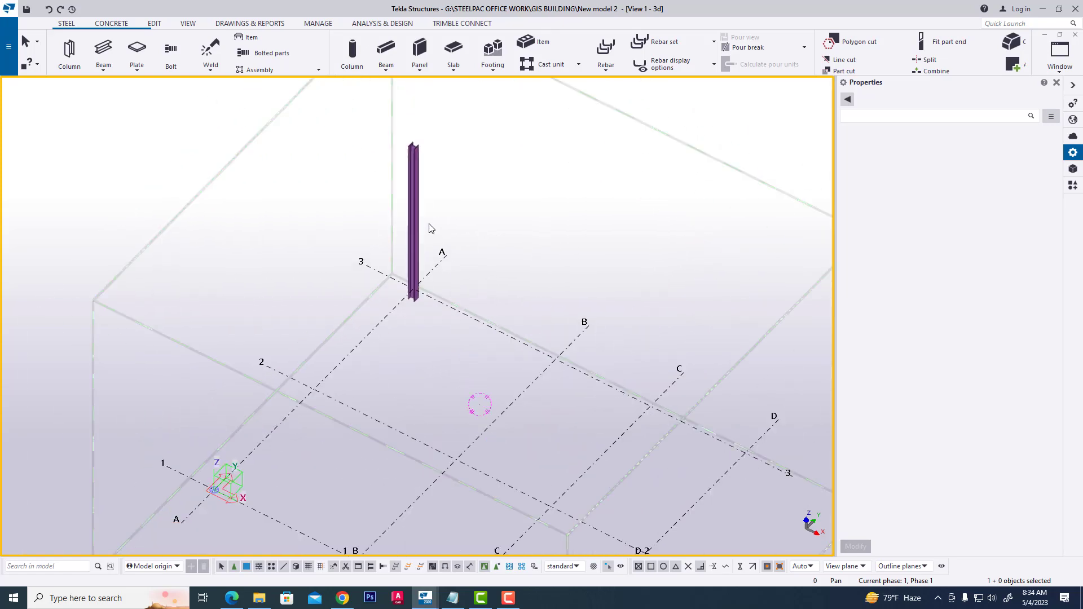
scroll(430, 229, down, 1)
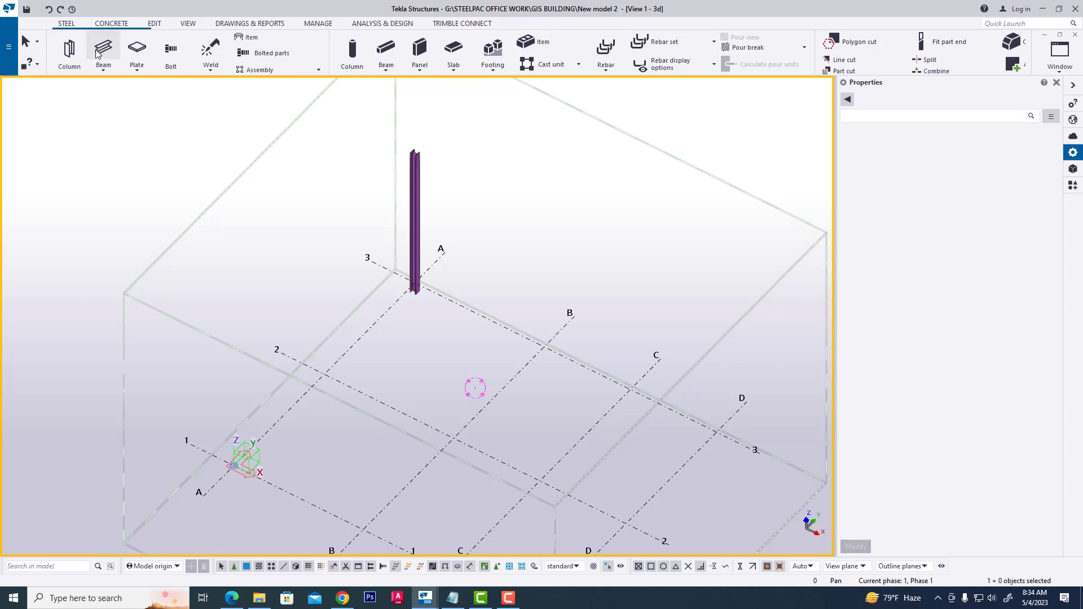
click(69, 51)
click(543, 348)
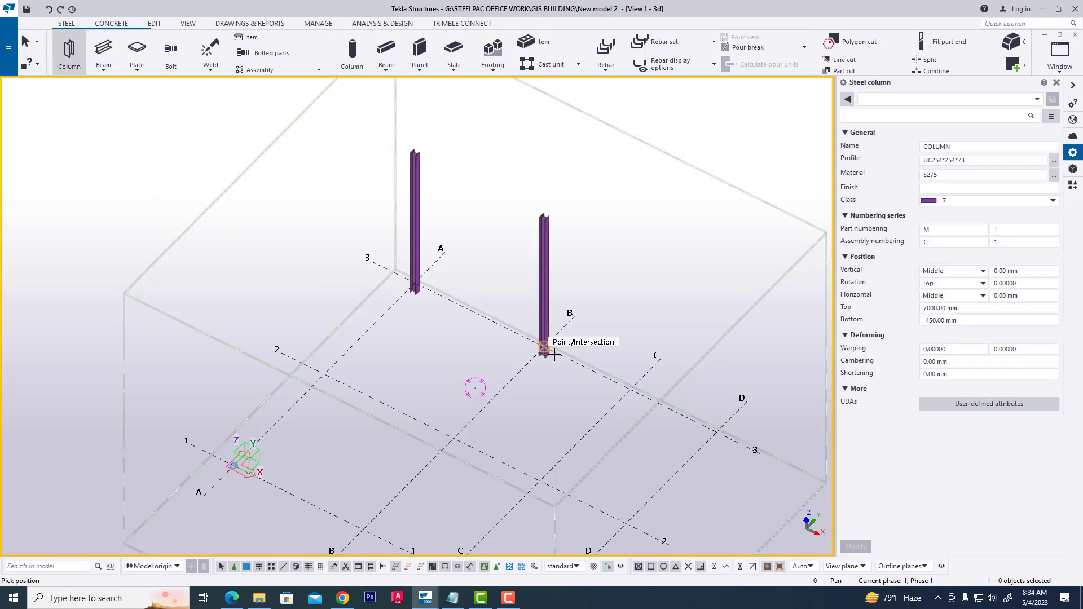
click(631, 397)
click(539, 485)
click(453, 437)
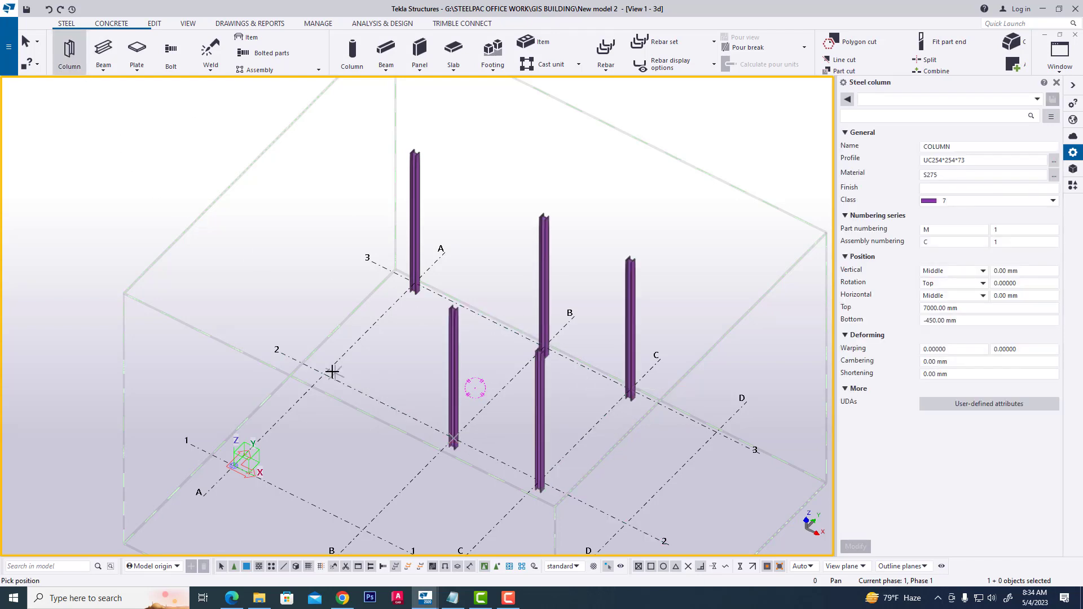
click(324, 374)
key(Escape)
click(415, 220)
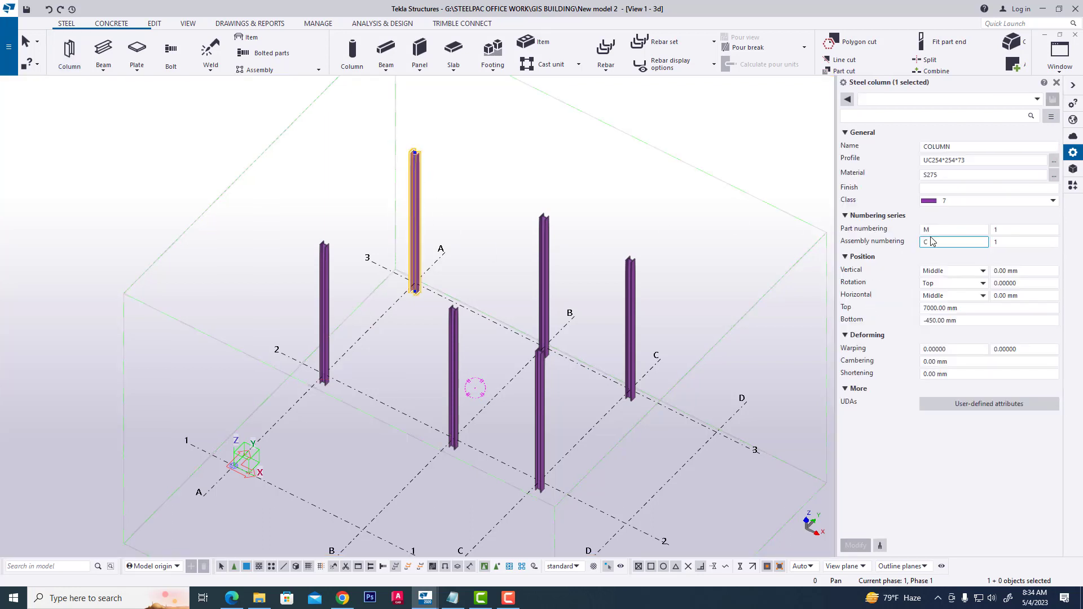
Give the three grid-line-3 columns assembly prefix L and part prefix Q
click(520, 231)
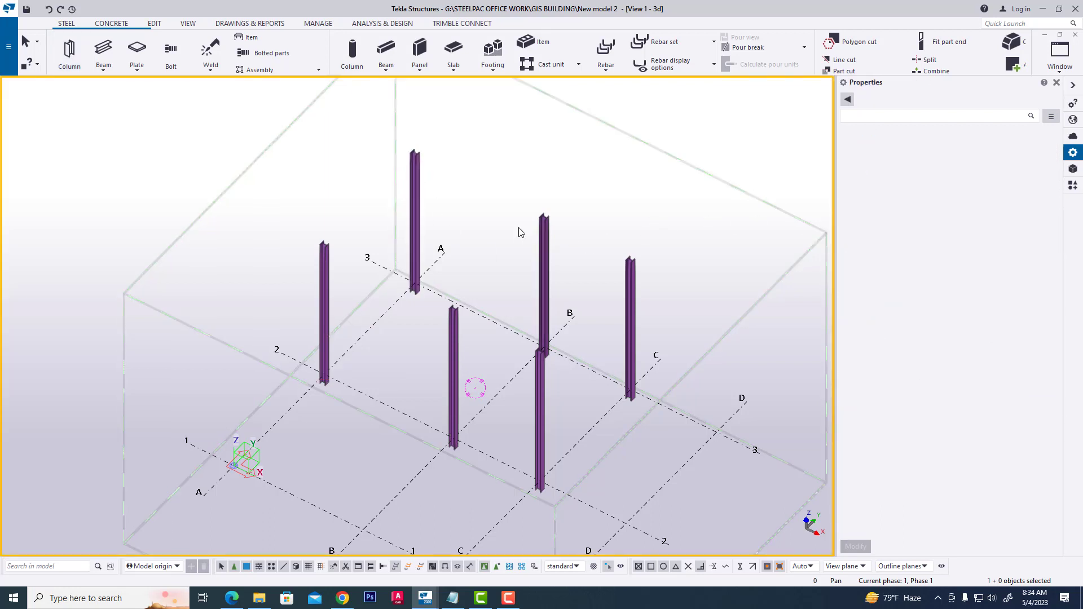
click(543, 246)
click(924, 234)
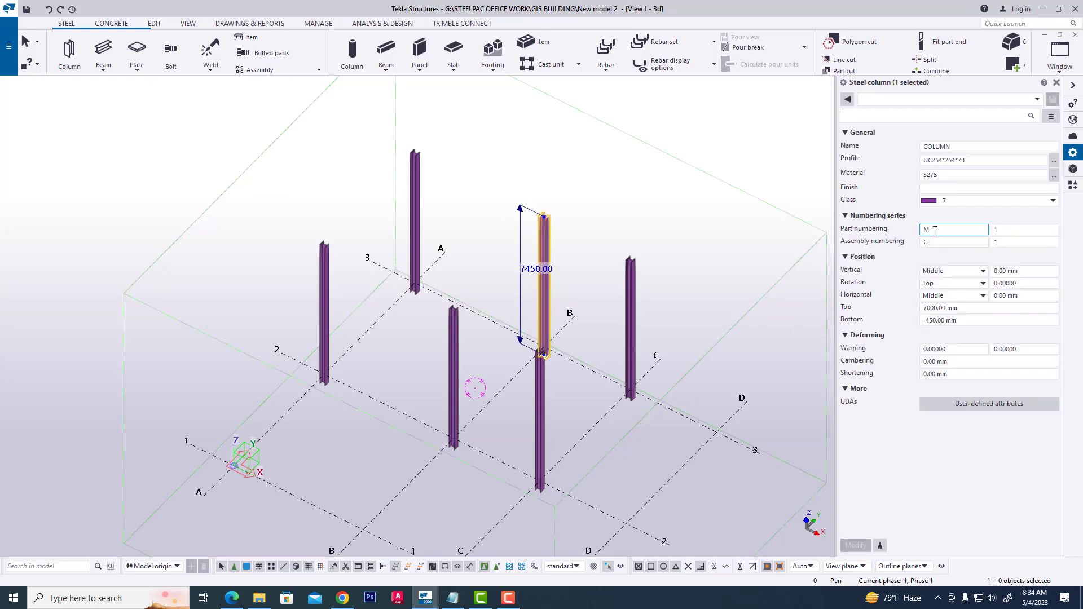
click(938, 243)
text(M)
ctrl+click(634, 287)
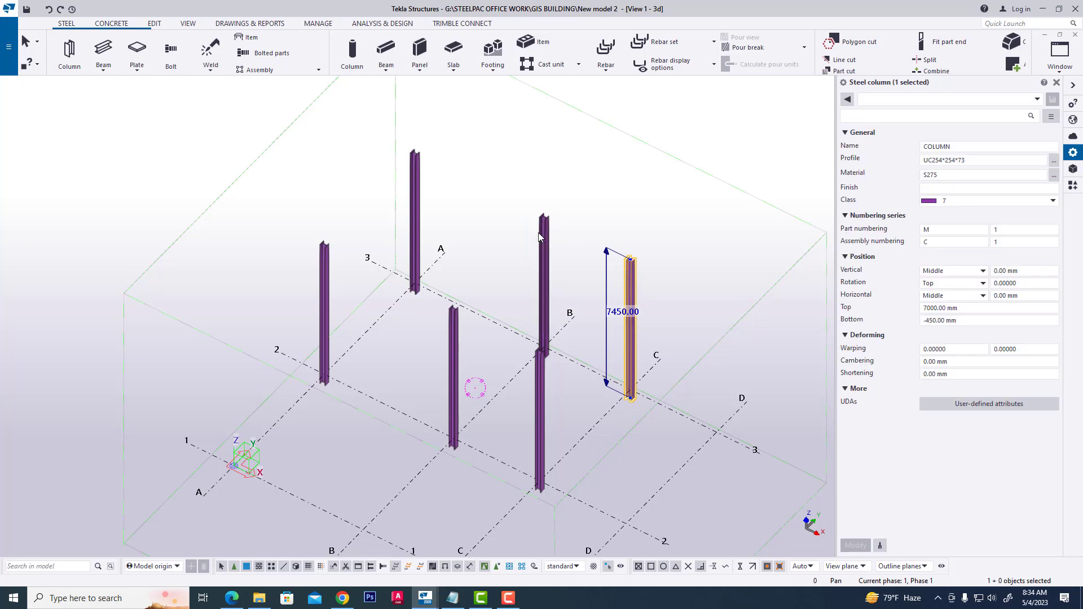
ctrl+click(416, 189)
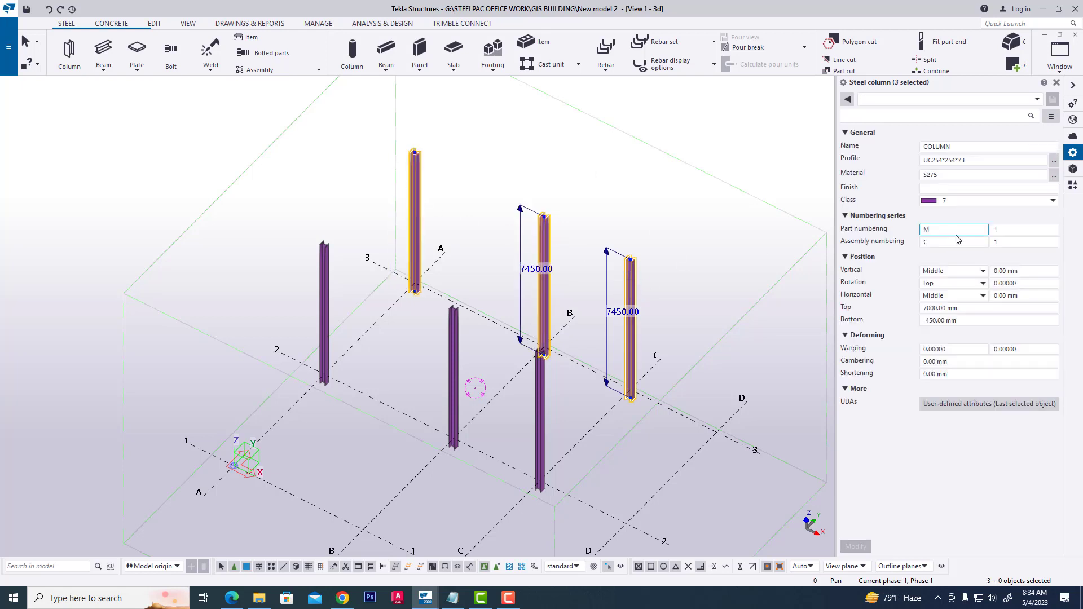
key(Tab)
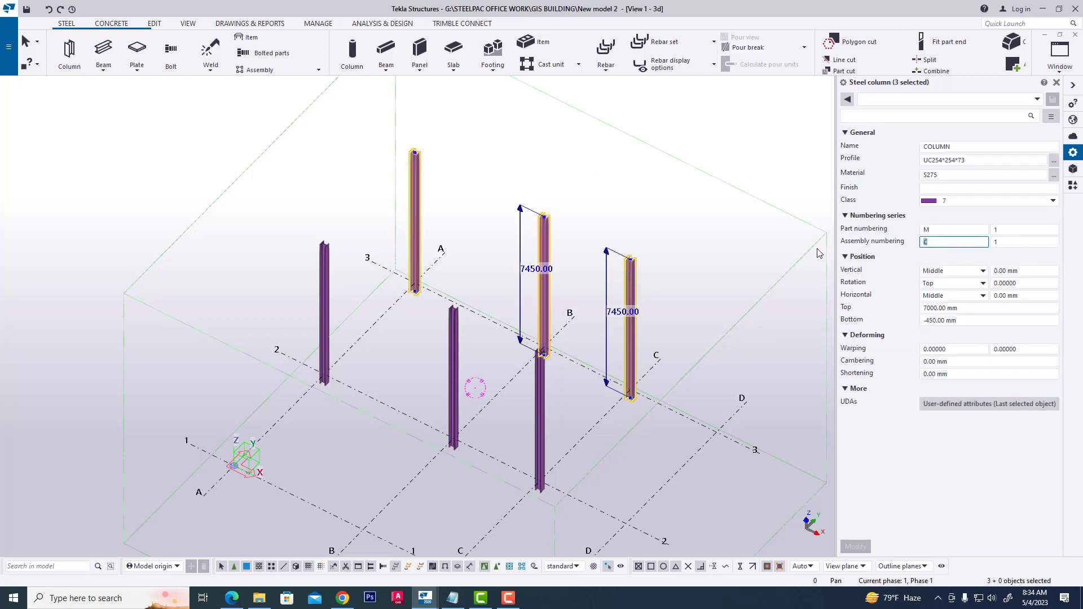
text(L)
key(shift+Tab)
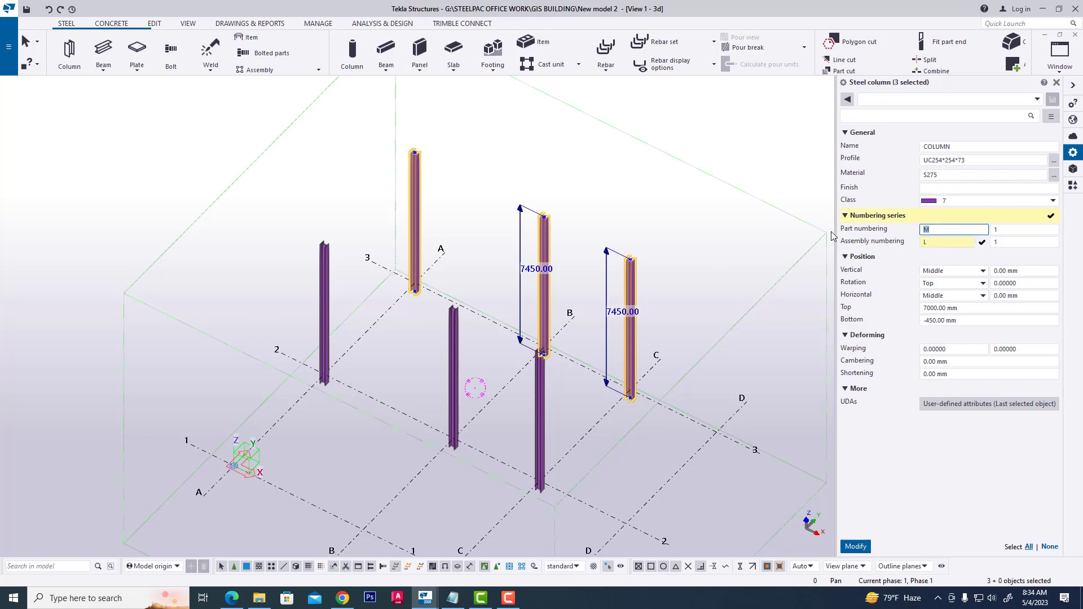
text(Q)
click(856, 546)
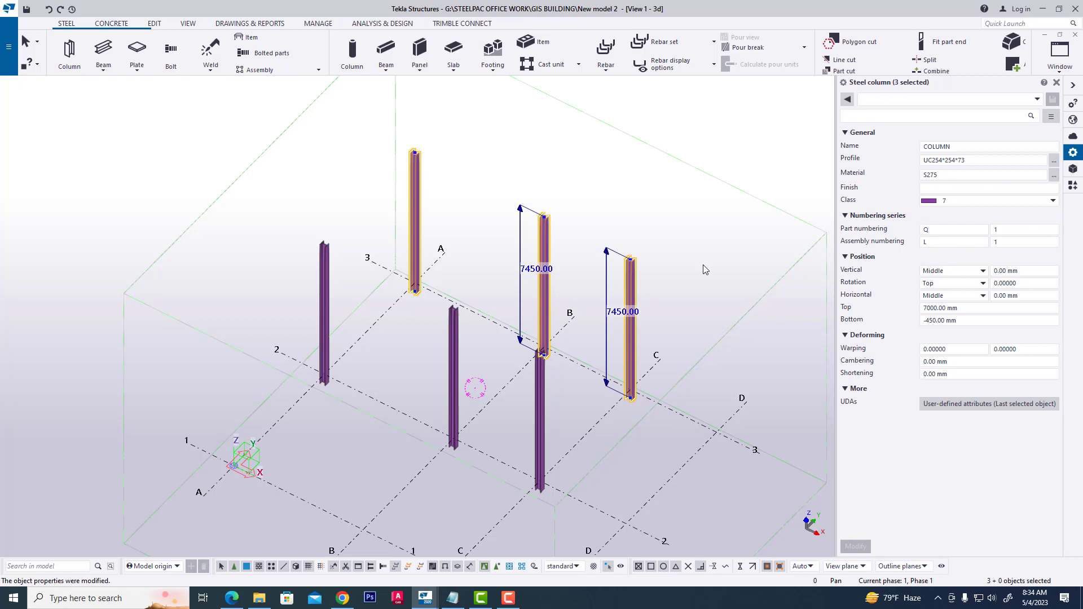
click(703, 258)
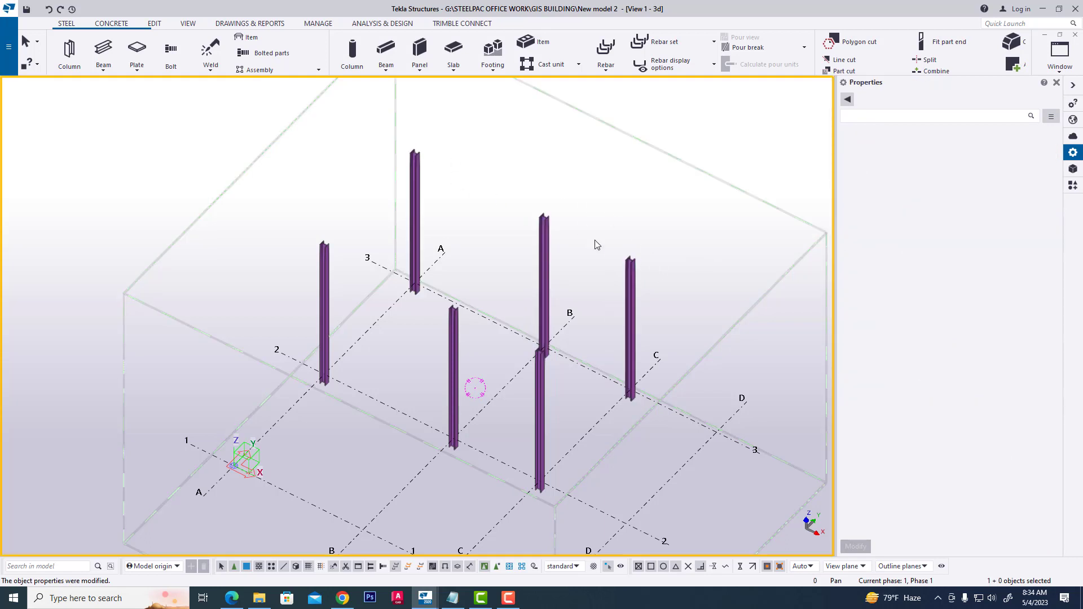
Reselect the grid-line-3 columns, inspecting their numbering prefixes
click(415, 212)
ctrl+click(545, 240)
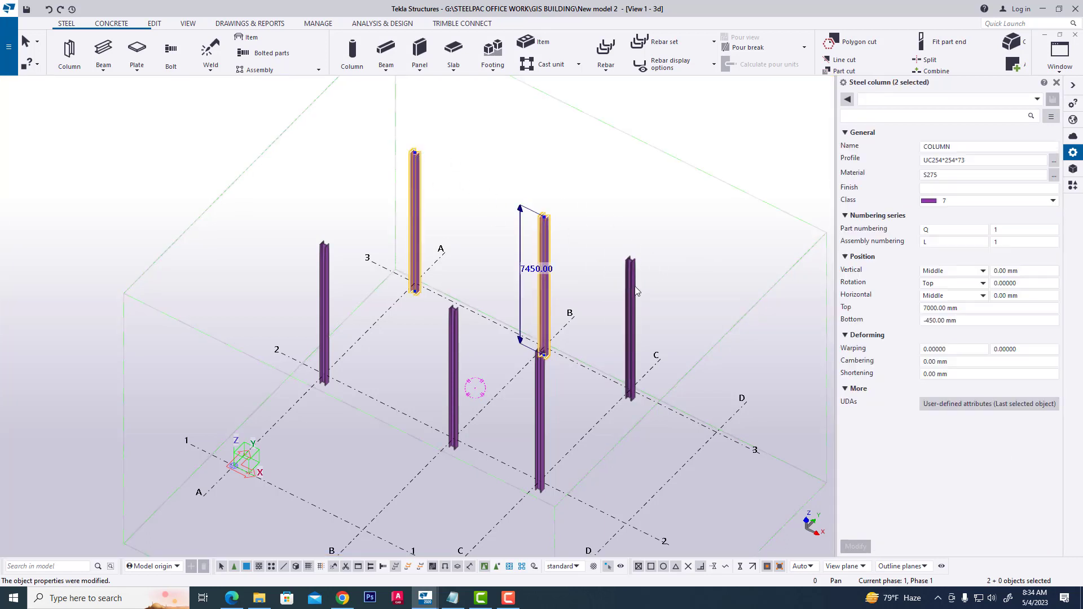
ctrl+click(632, 296)
click(559, 402)
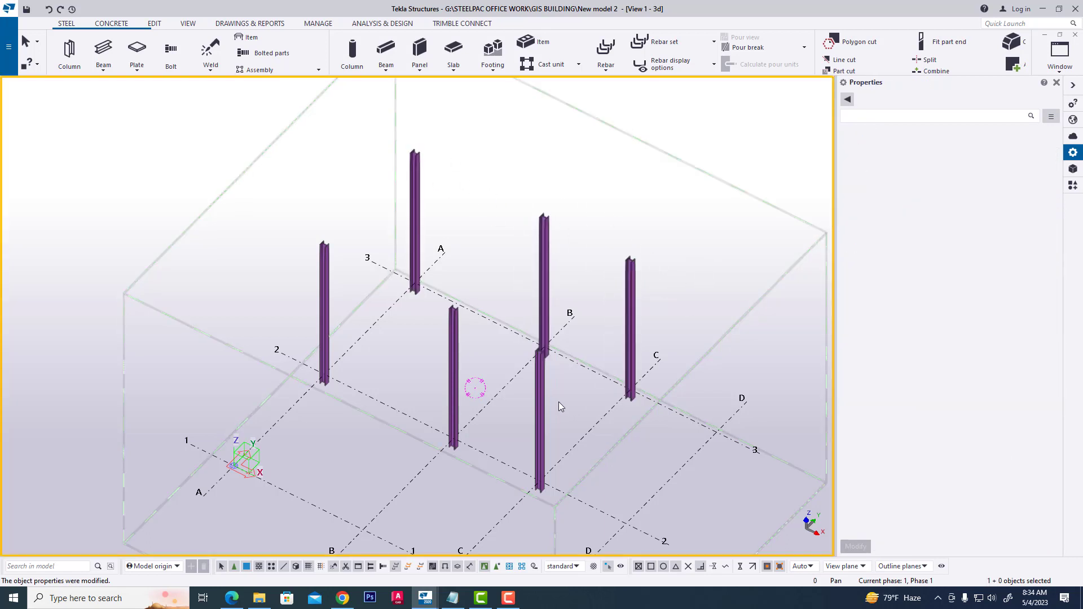
ctrl+click(453, 349)
ctrl+click(326, 307)
click(634, 259)
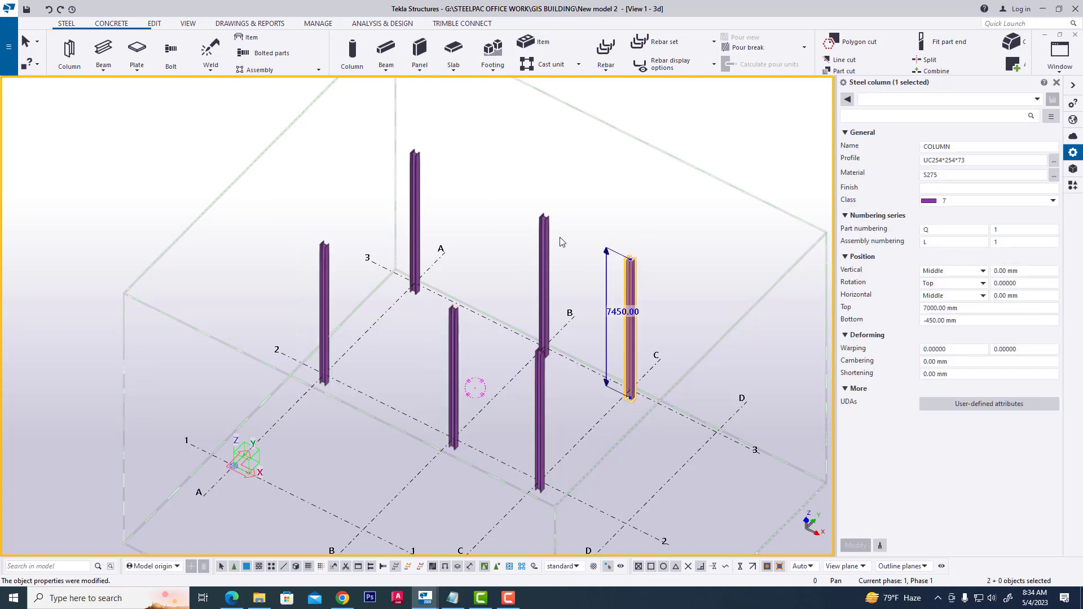
Set the three grid-line-3 columns to class 1
ctrl+click(544, 245)
ctrl+click(414, 182)
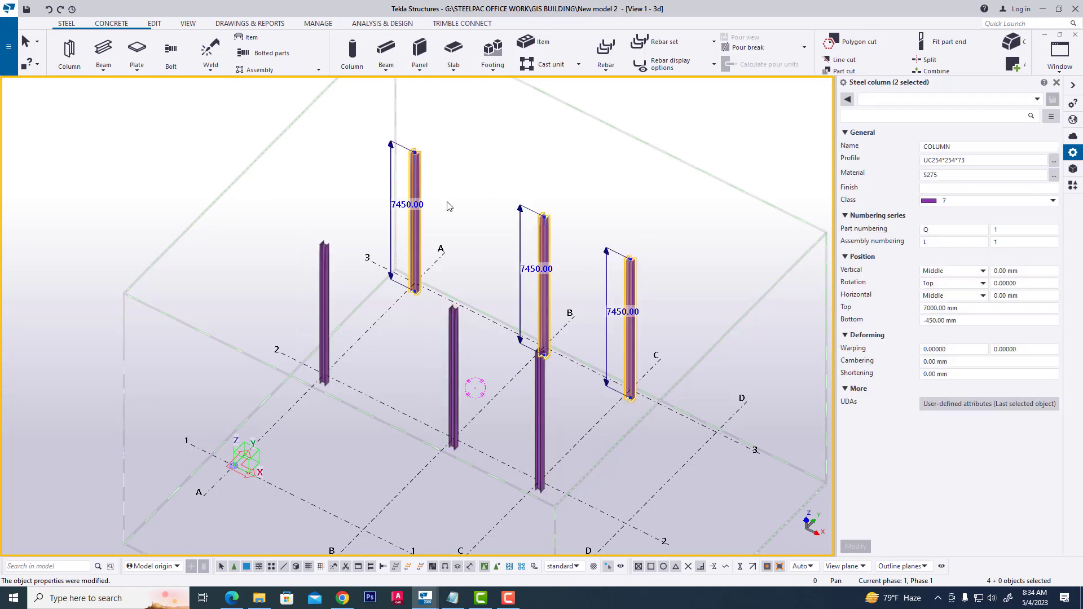
click(929, 202)
click(941, 221)
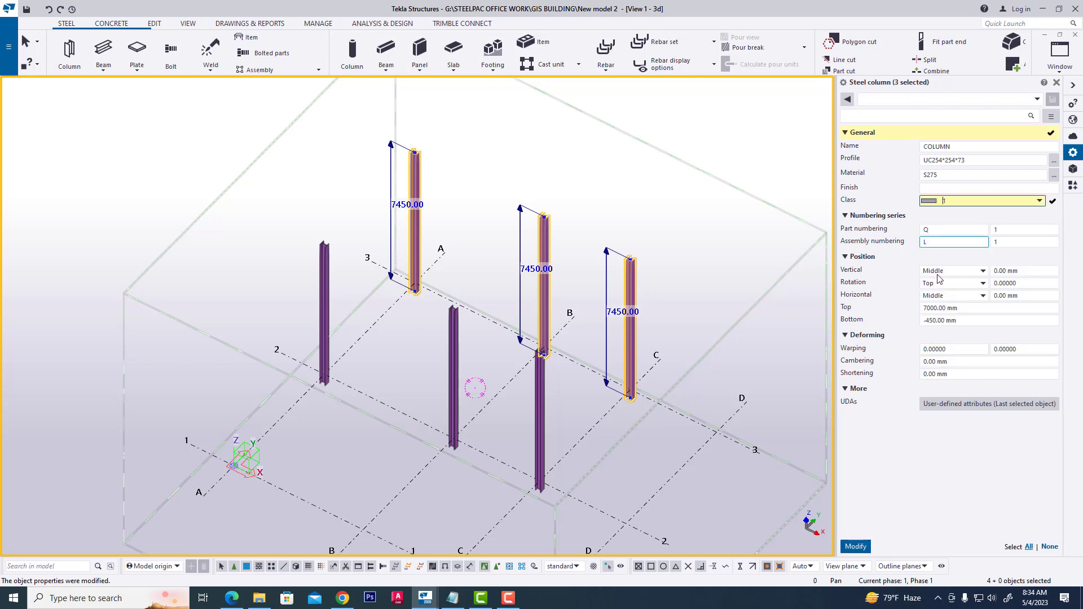
click(857, 546)
click(645, 243)
scroll(483, 378, down, 2)
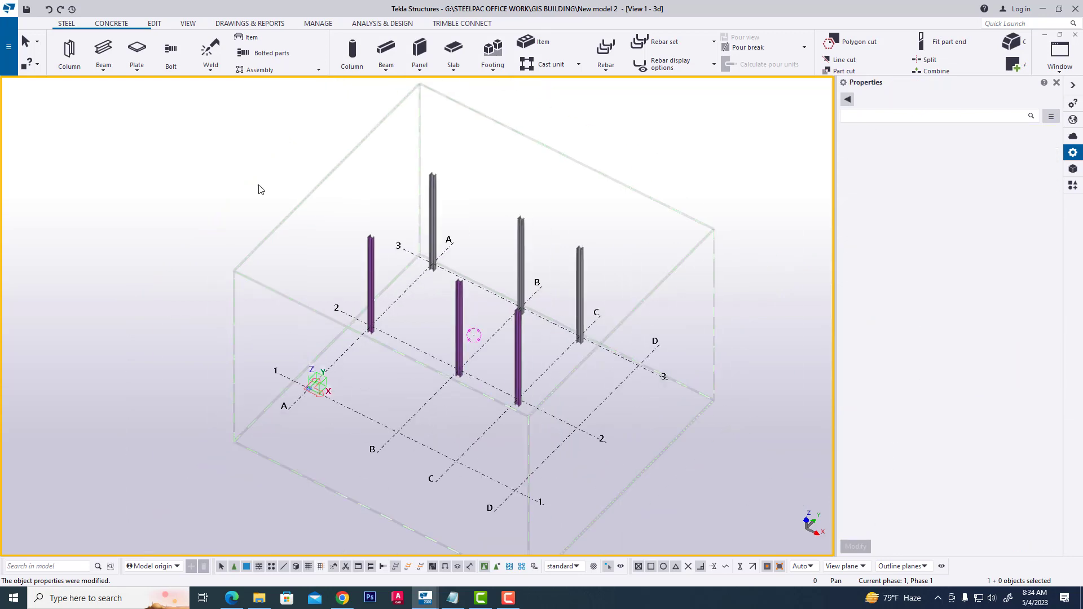
click(103, 51)
scroll(498, 412, up, 2)
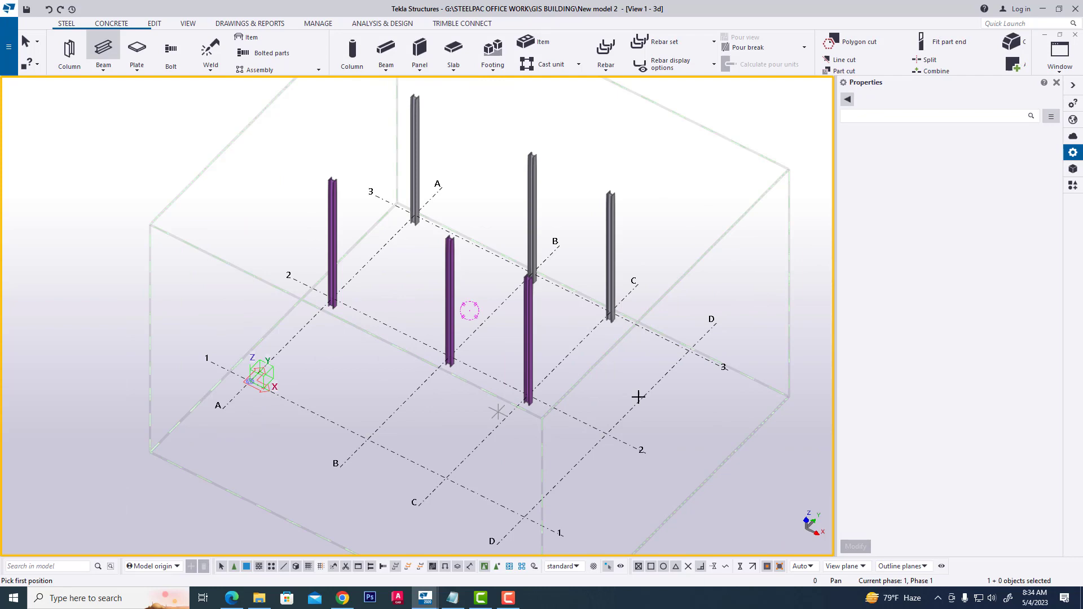
Place a beam from grid D/2 to D/3 and check its properties
click(618, 439)
click(708, 347)
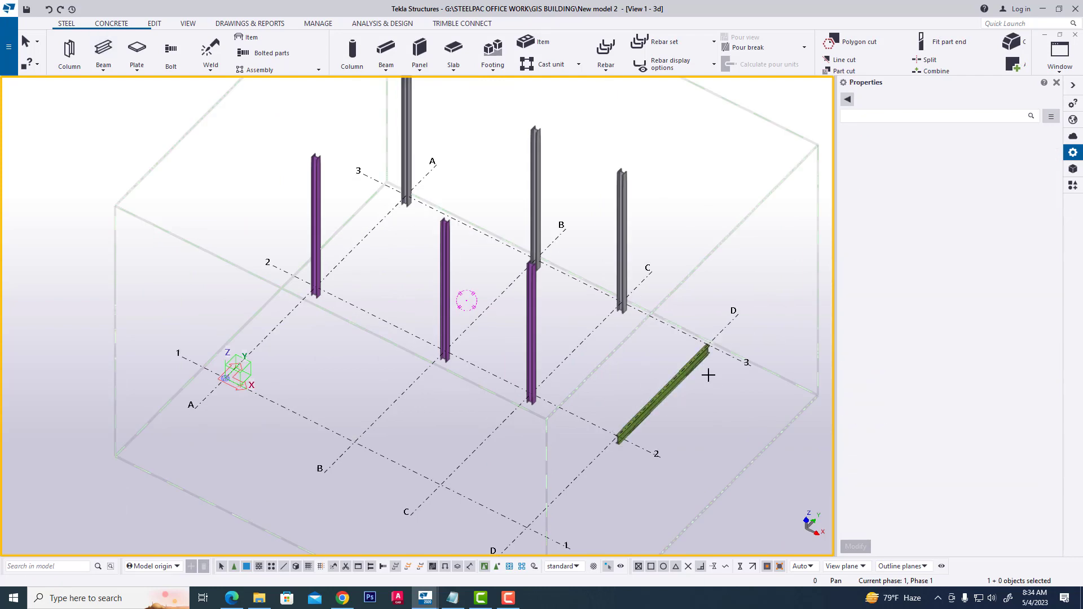
key(Escape)
click(704, 361)
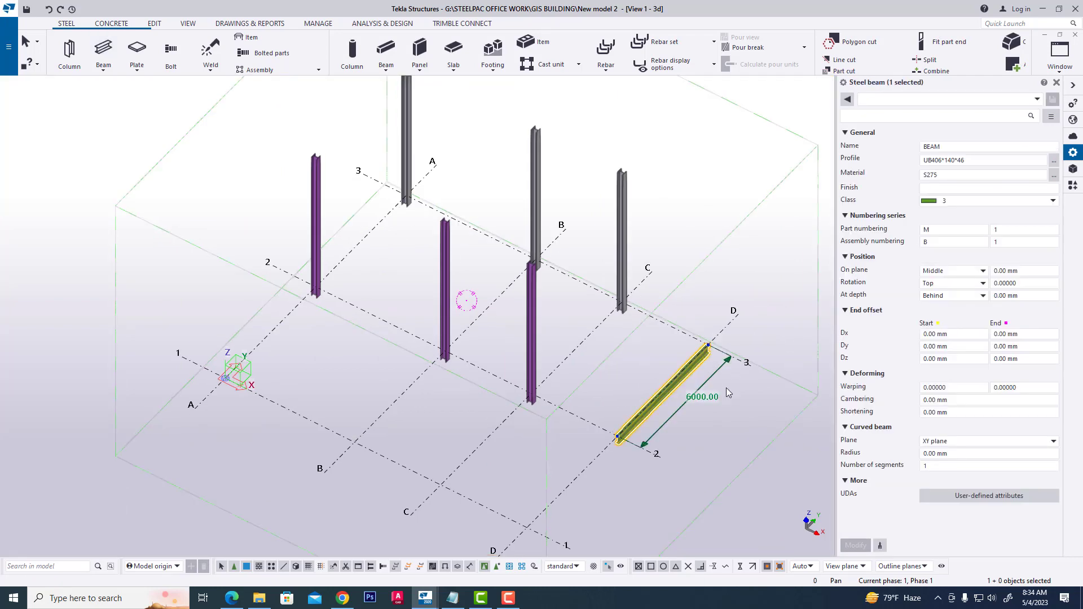
click(726, 388)
click(699, 363)
click(703, 296)
Place a second beam between grid lines B and C and select it
click(104, 53)
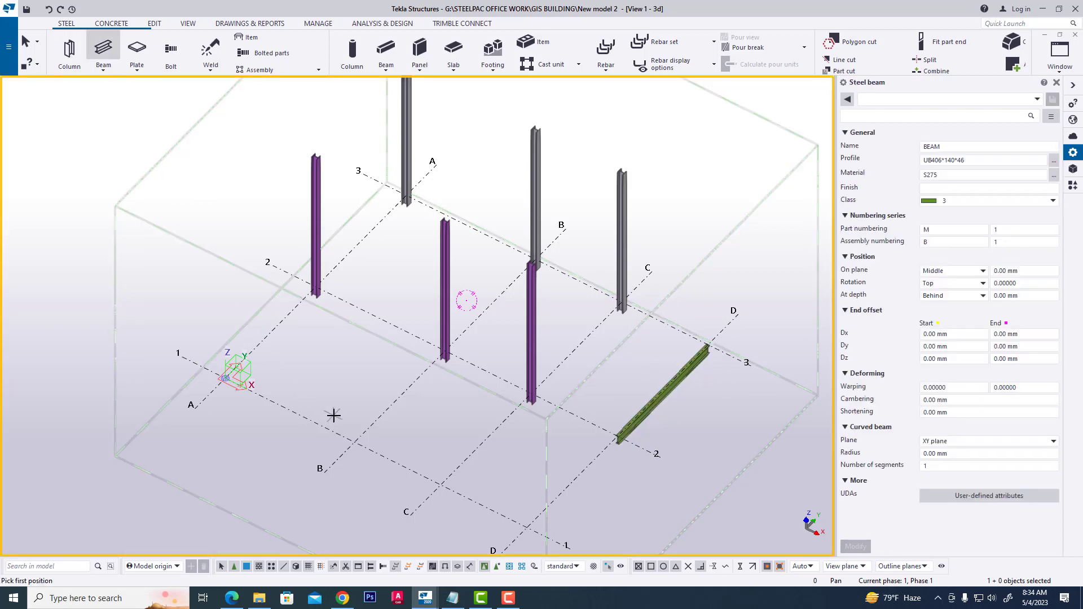
click(350, 440)
click(437, 488)
key(Escape)
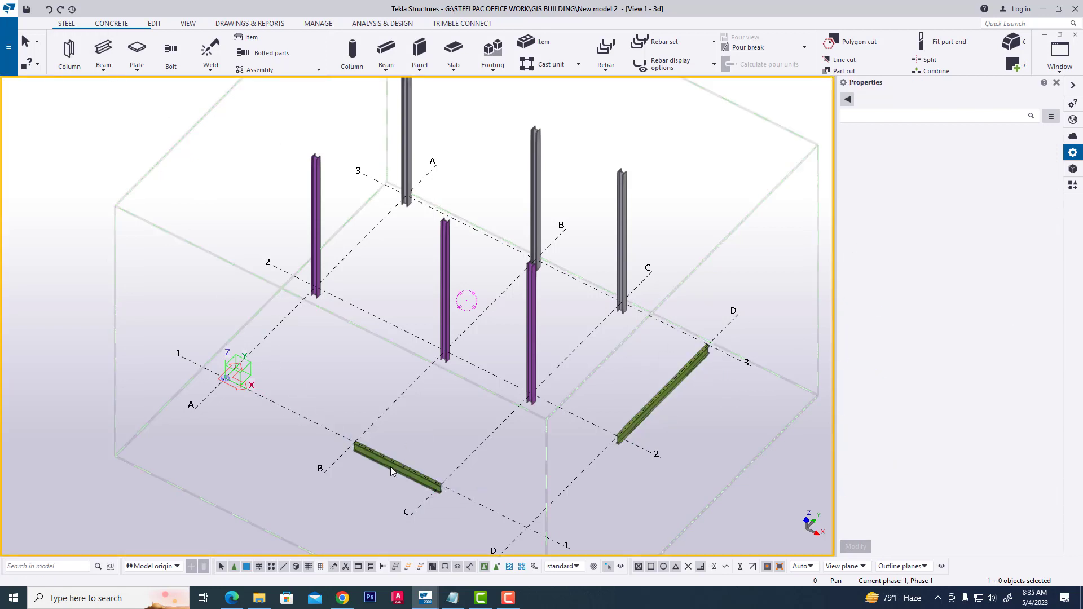
click(390, 467)
Name the B–C beam BRACING with part prefix P and assembly prefix BR
double_click(956, 147)
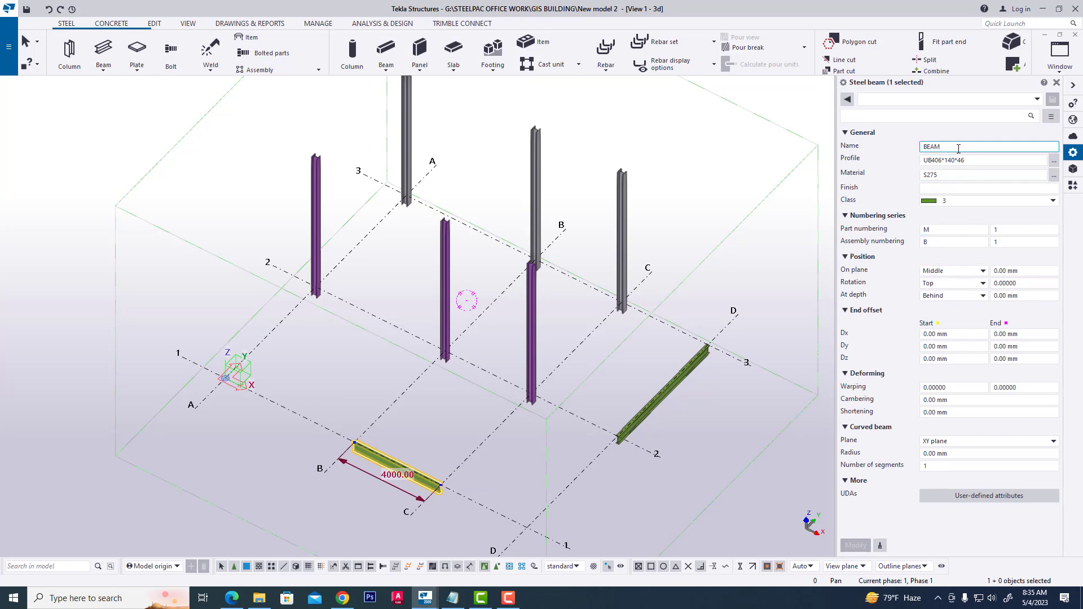
text(BRACING)
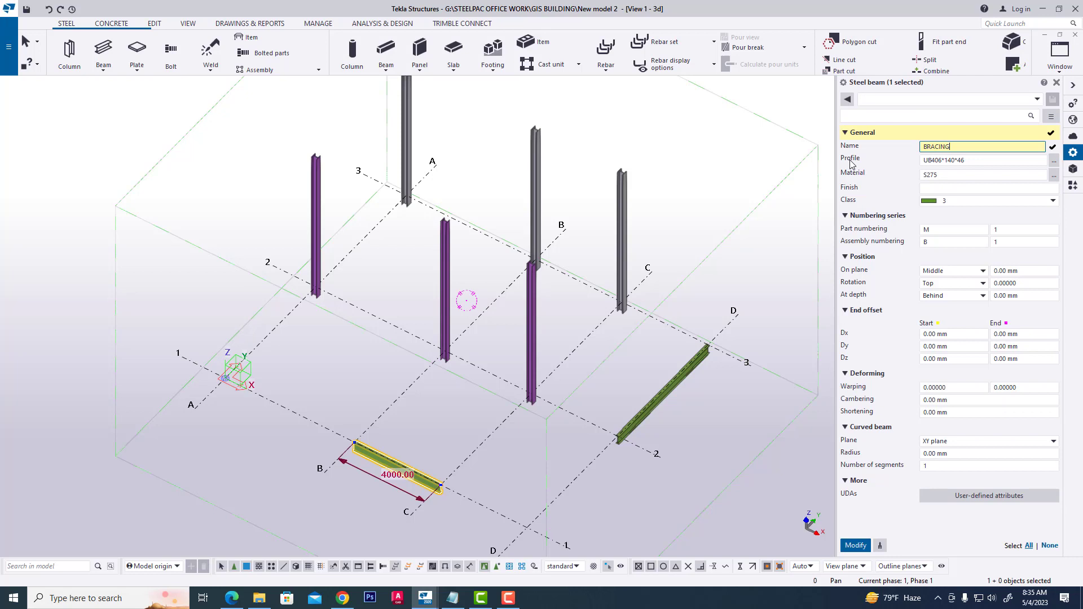
click(941, 242)
text(R)
click(938, 229)
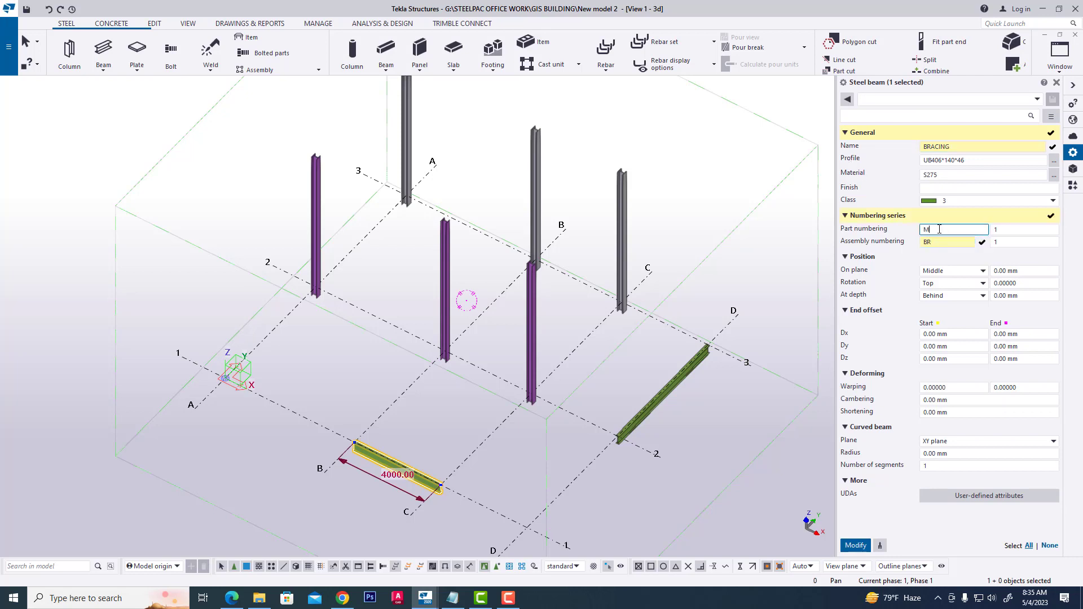
text(BR)
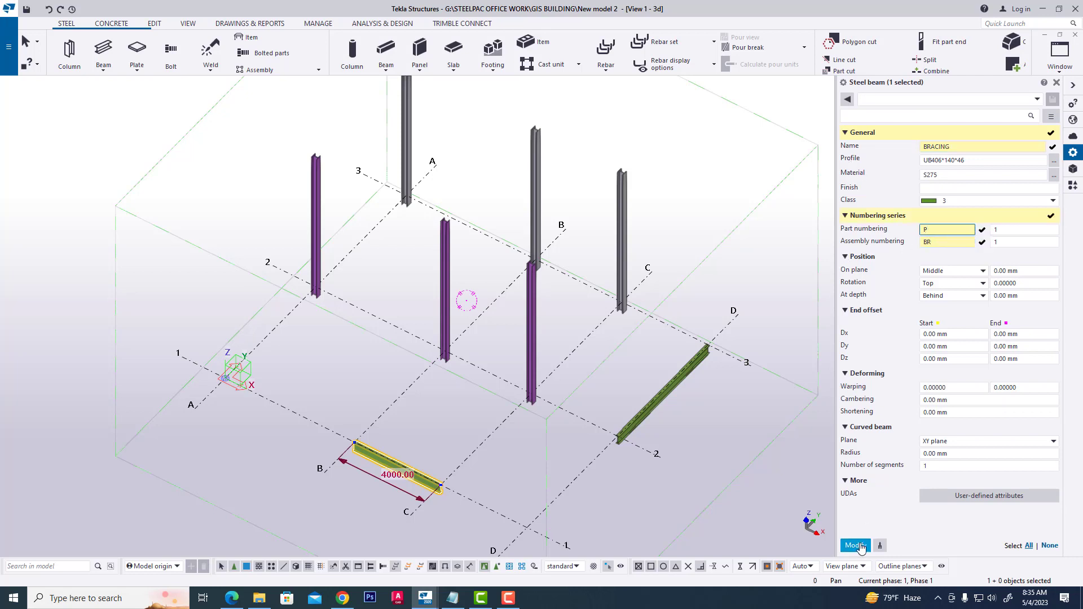
click(855, 546)
click(571, 289)
scroll(570, 287, down, 1)
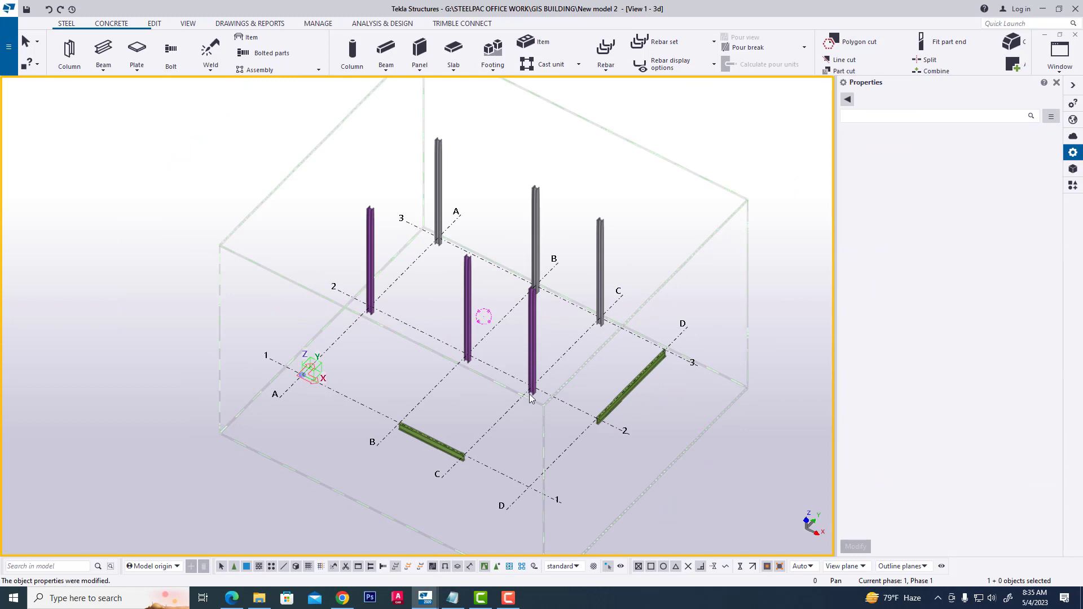
Set the bracing beam's class to 5
click(428, 442)
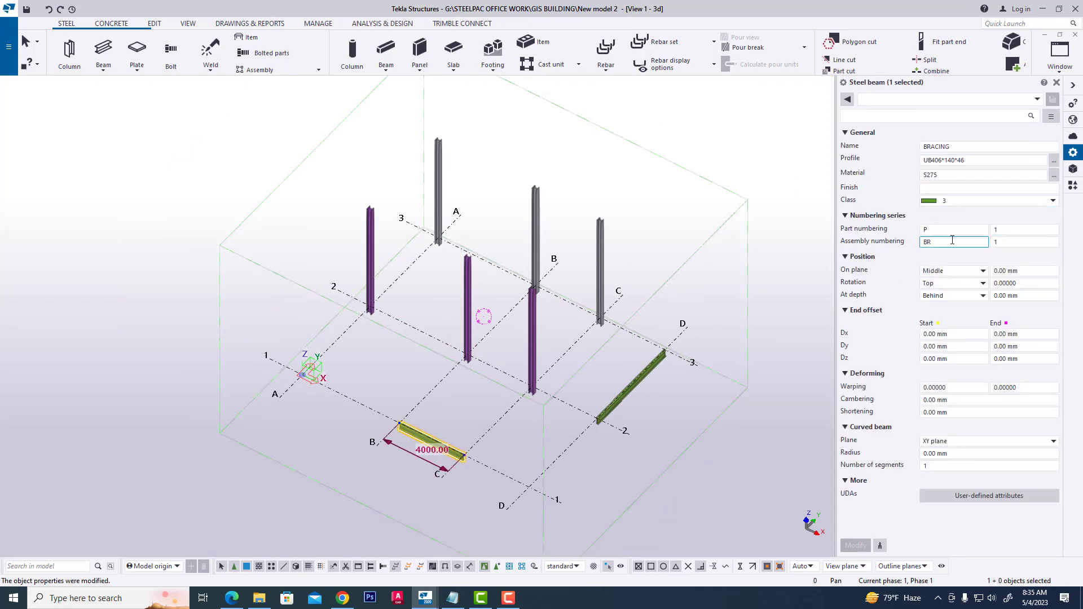
click(949, 201)
click(940, 265)
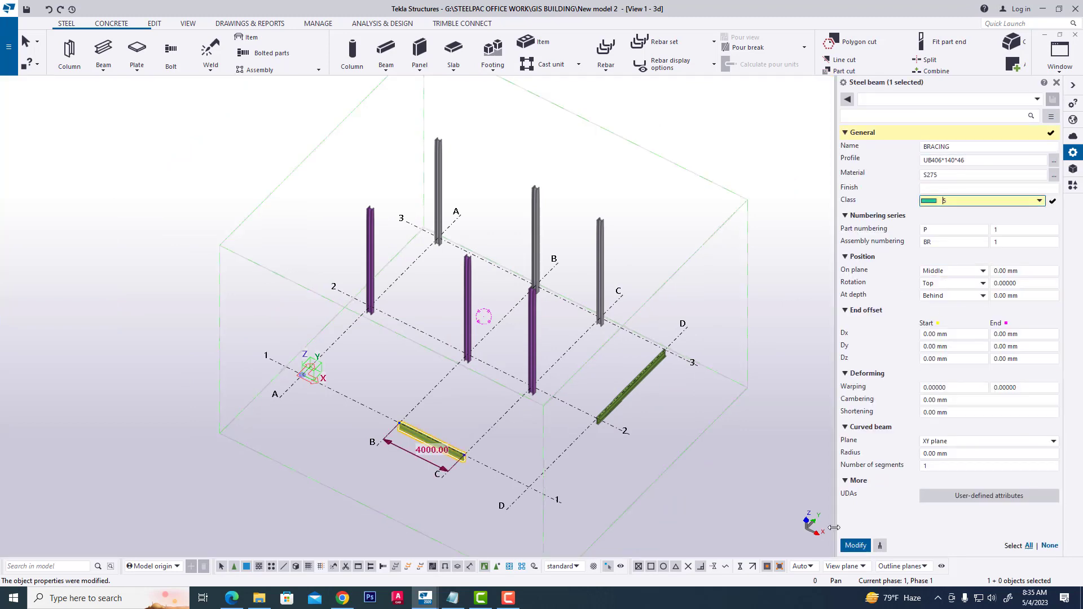
click(855, 545)
click(674, 256)
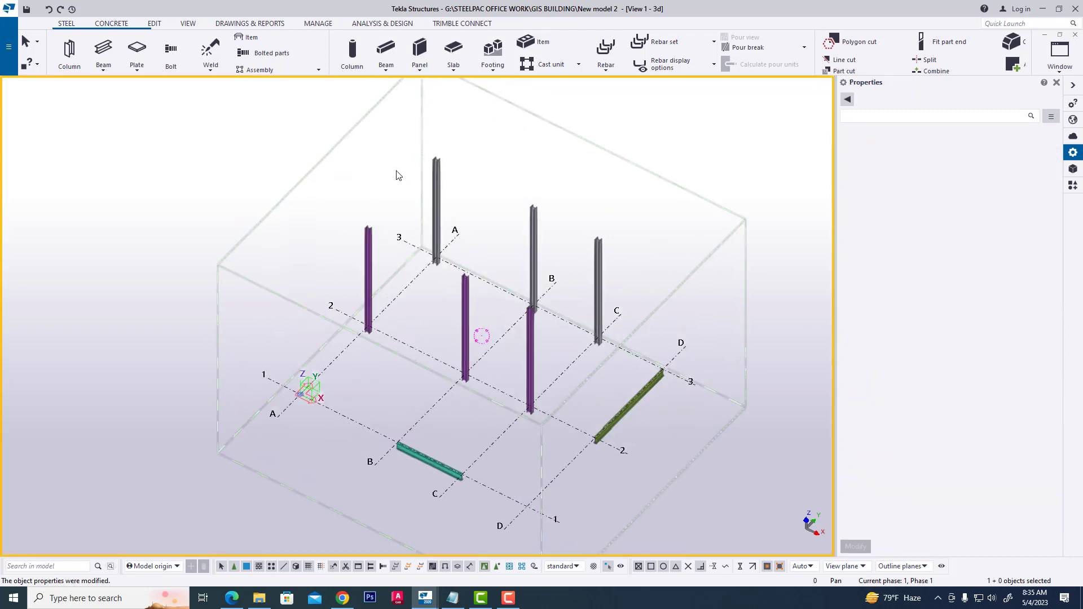
Number the modified objects and confirm a grid-line-3 column's assembly mark is L1
click(267, 24)
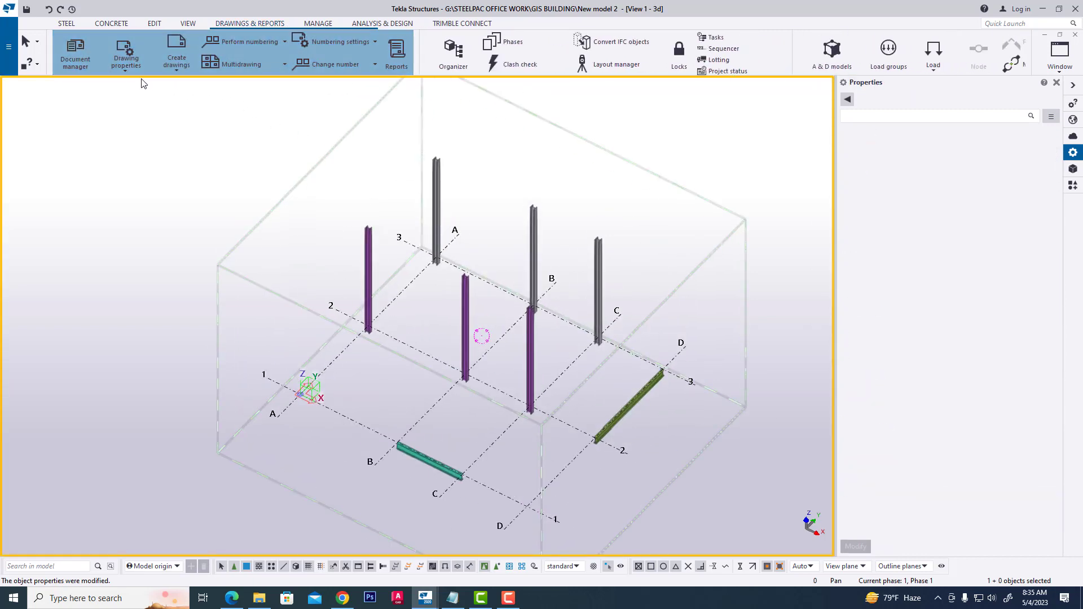
click(244, 43)
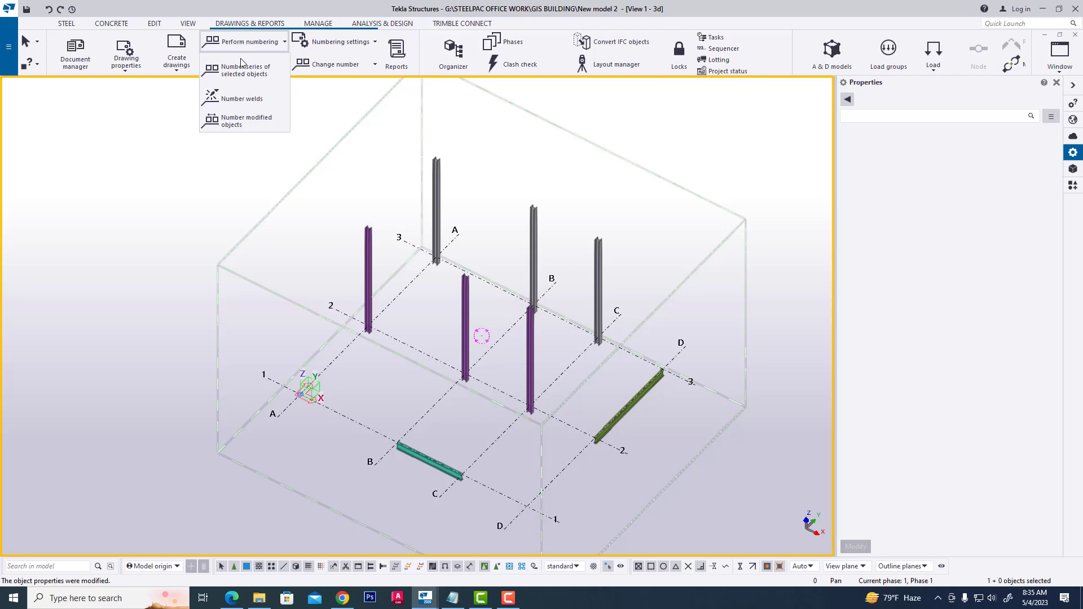
click(244, 123)
scroll(426, 200, up, 2)
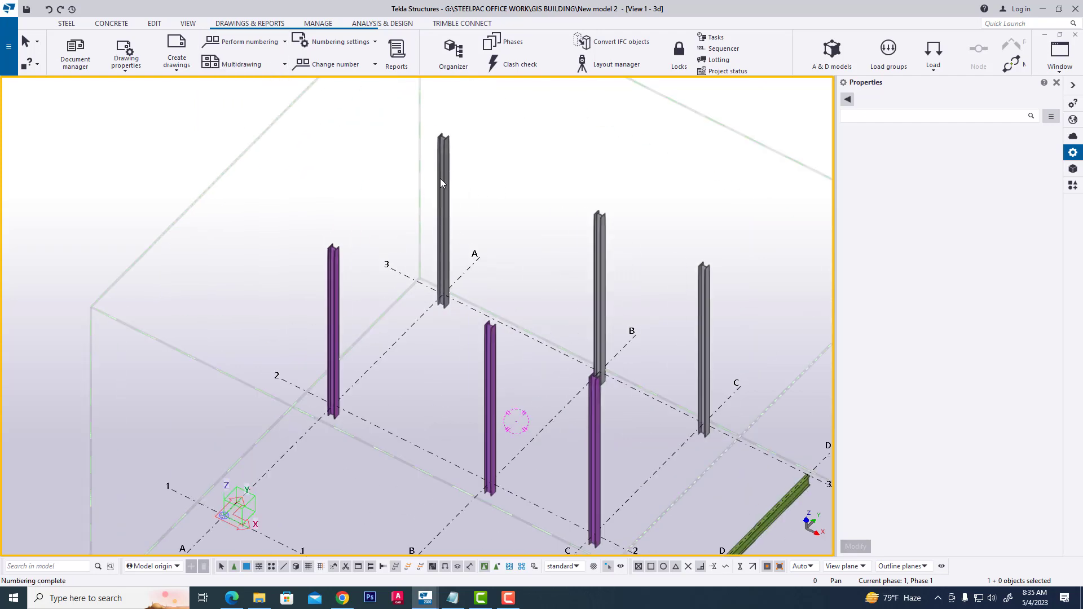
right_click(441, 178)
click(644, 240)
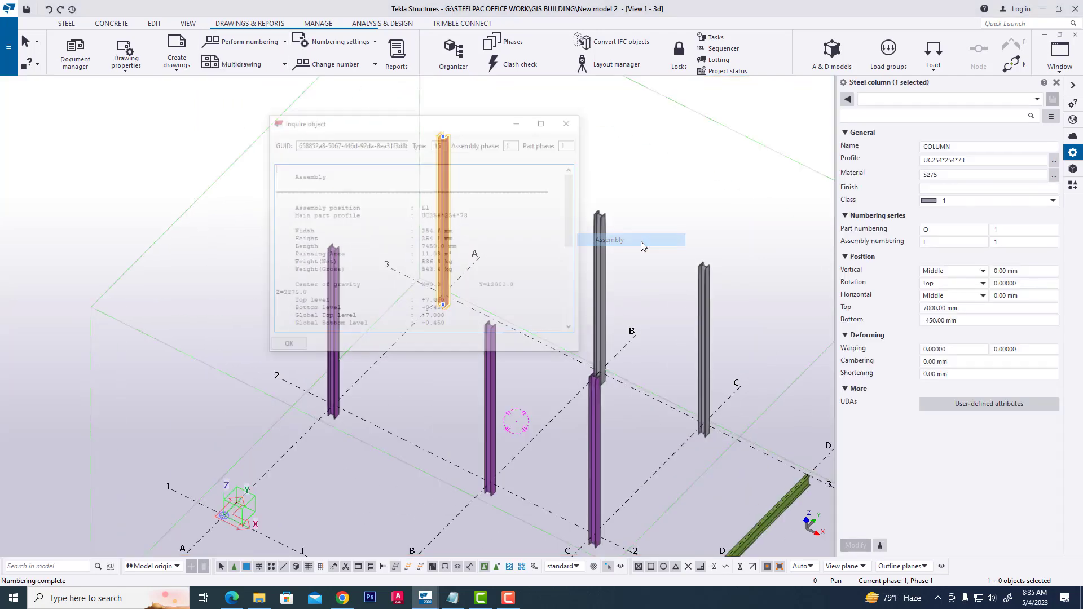
click(932, 242)
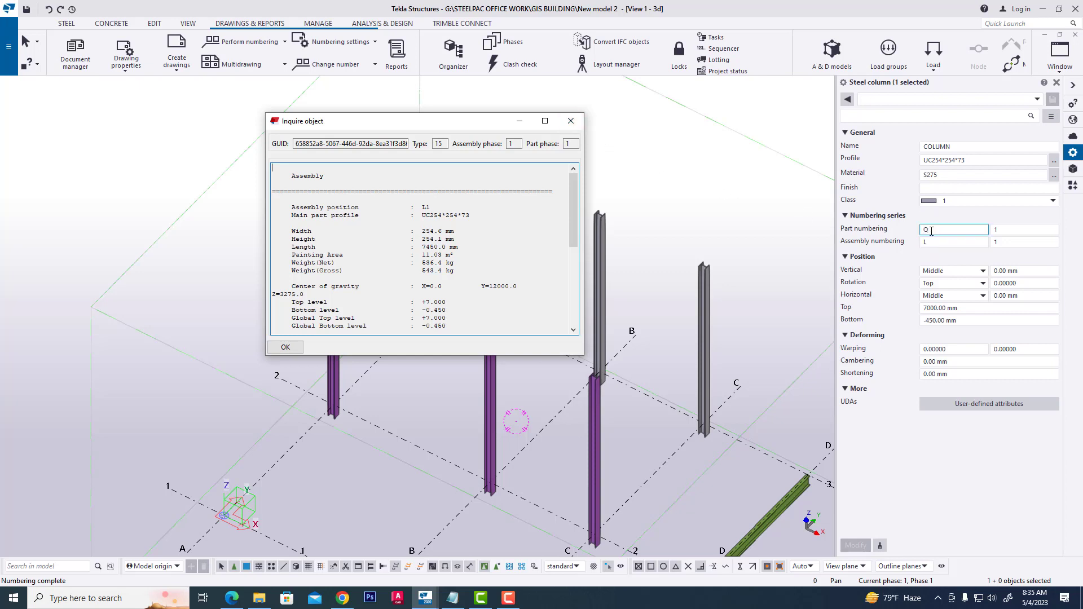
click(569, 123)
scroll(506, 284, down, 2)
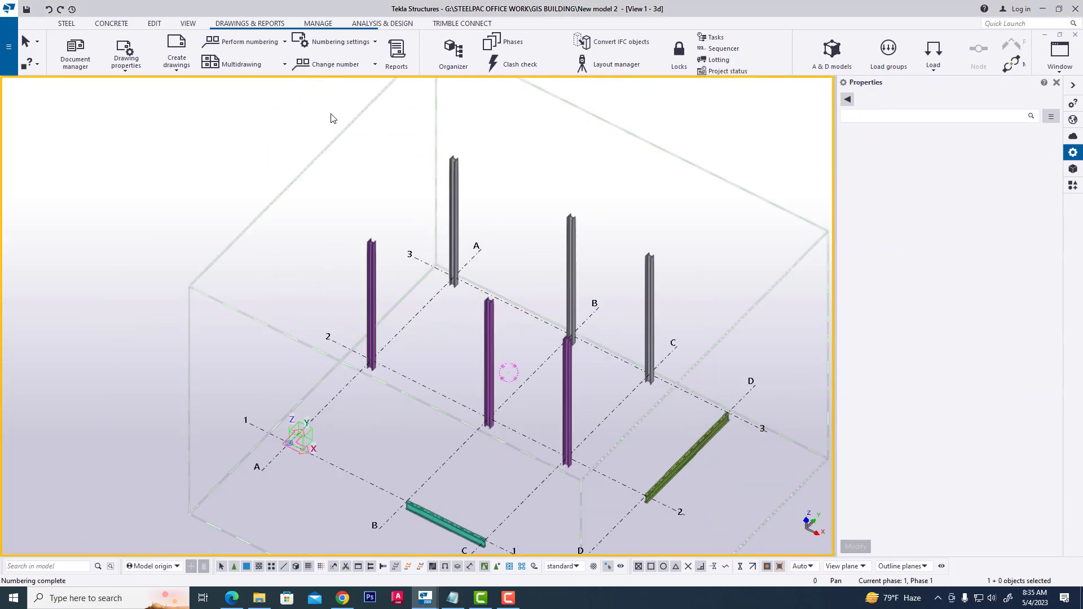
scroll(522, 255, down, 2)
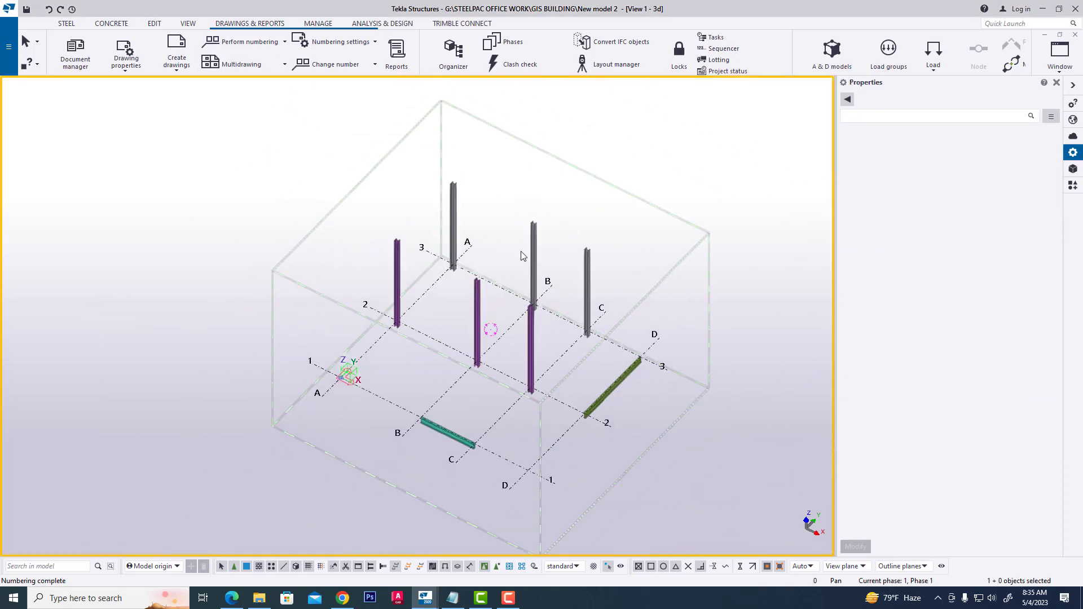
Turn on part labels for selected parts, adding part position alongside assembly position
double_click(522, 256)
click(450, 222)
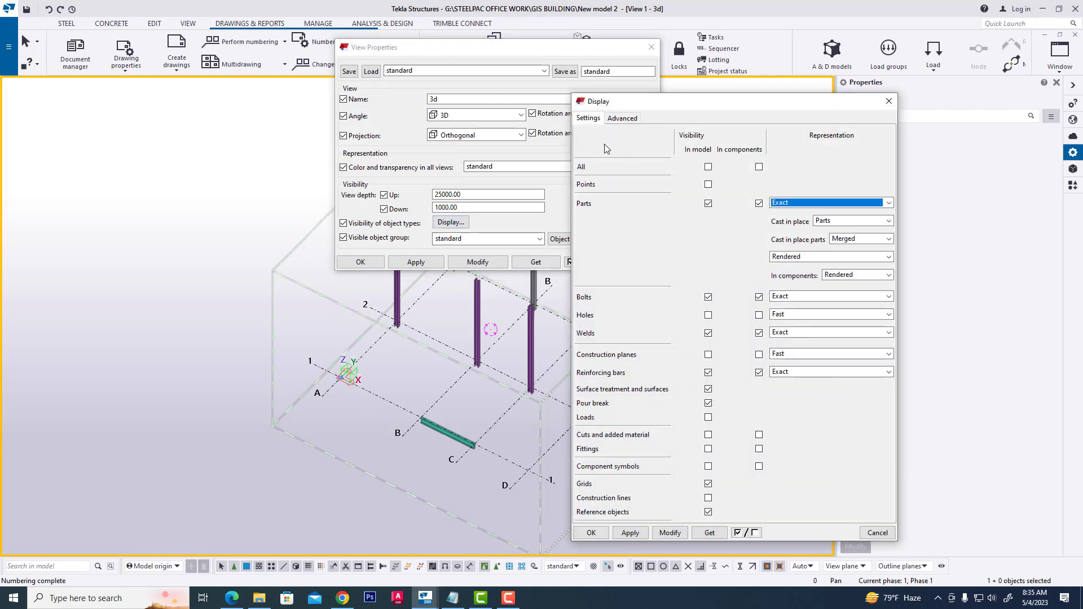
click(622, 118)
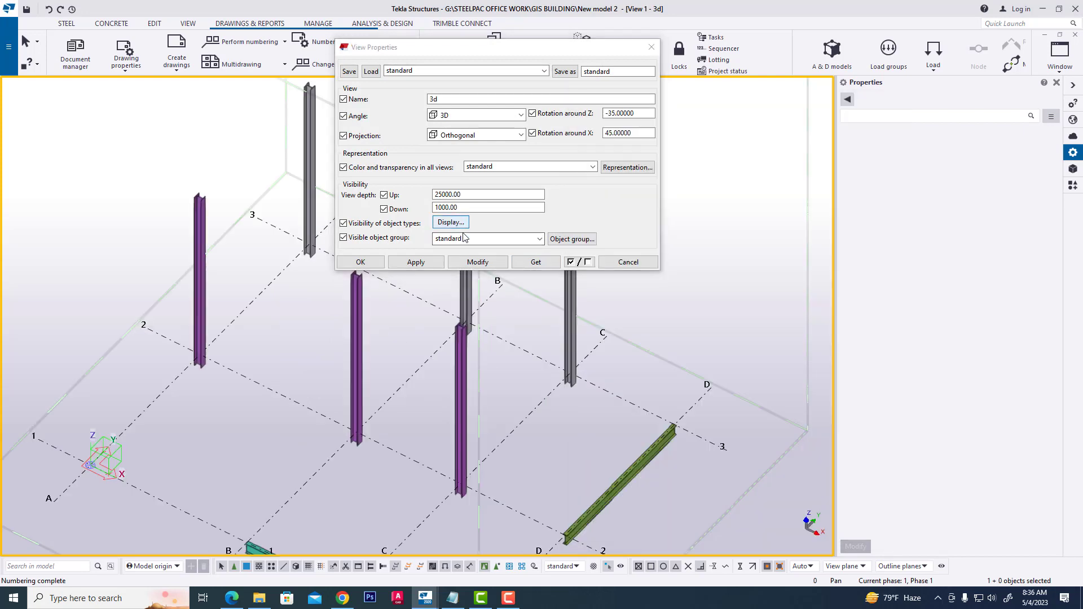
click(451, 222)
click(621, 118)
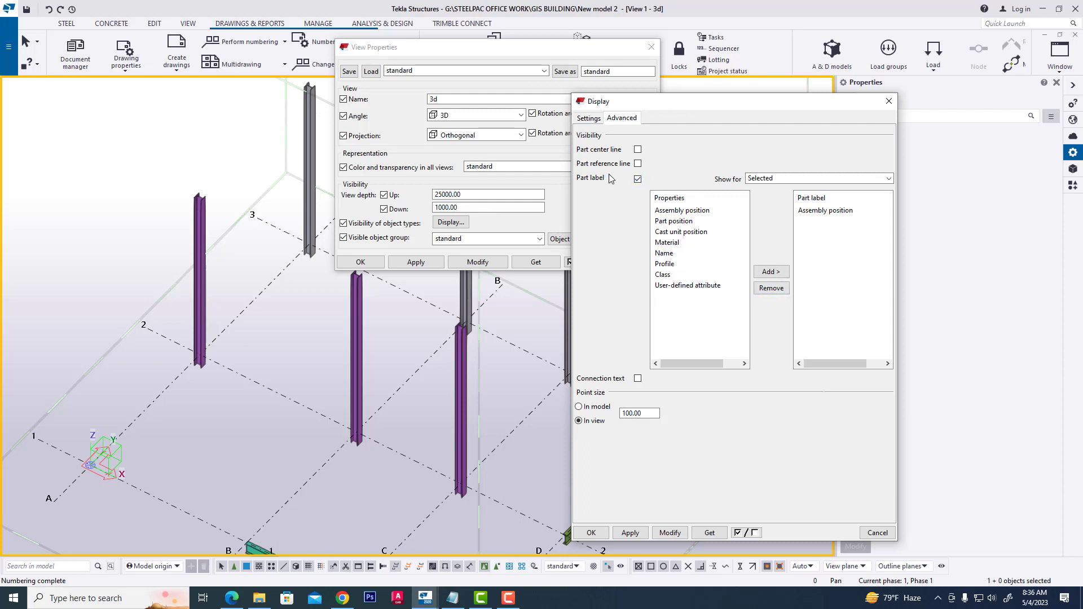
click(774, 179)
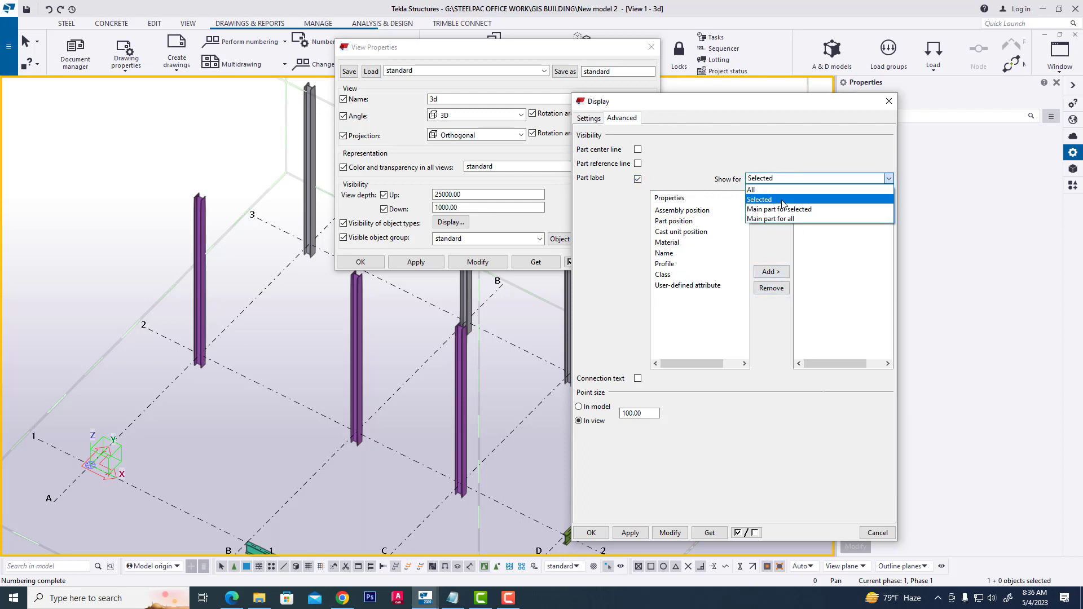
click(782, 150)
click(680, 221)
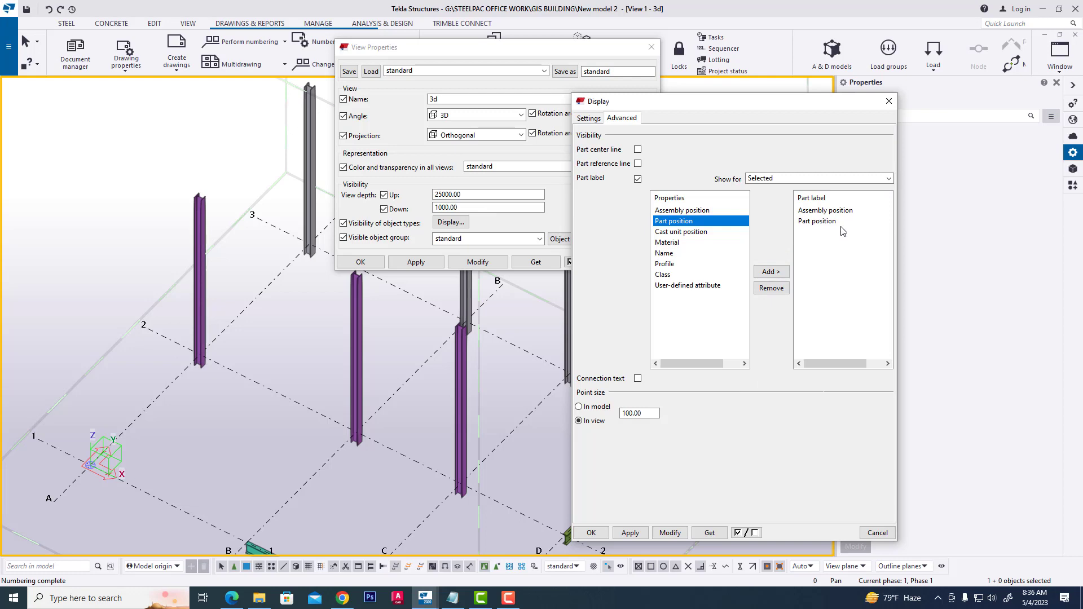
click(630, 535)
click(589, 534)
click(360, 262)
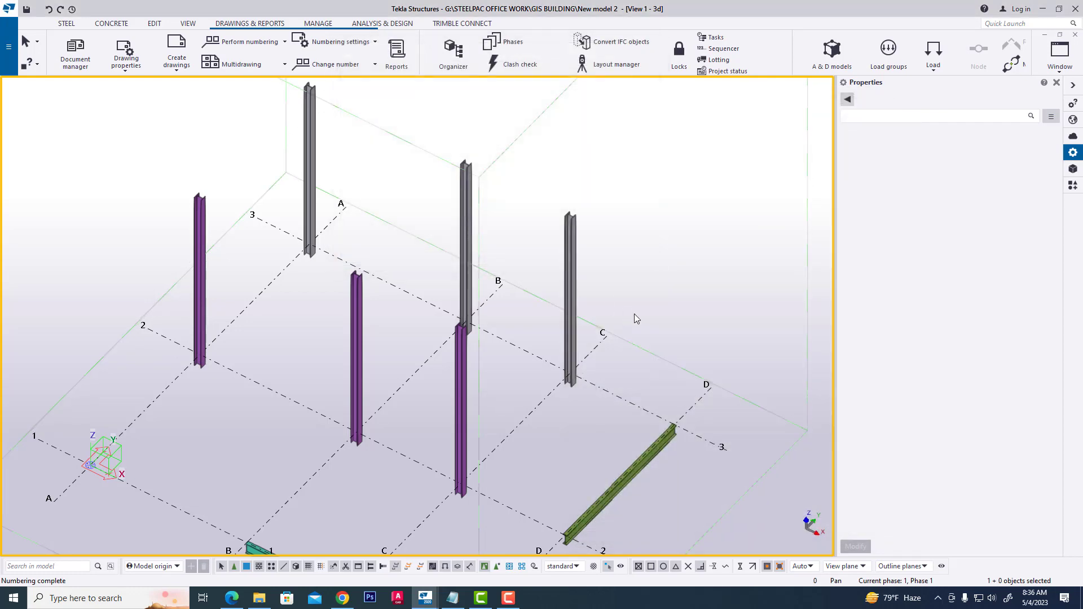
scroll(633, 315, down, 2)
click(587, 313)
scroll(595, 311, up, 3)
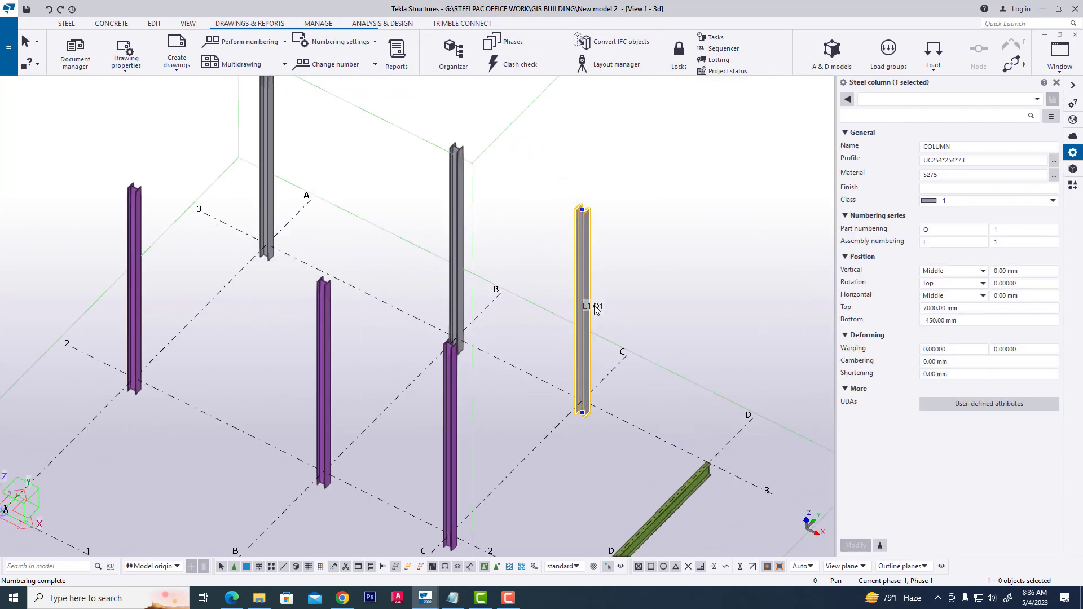
click(933, 230)
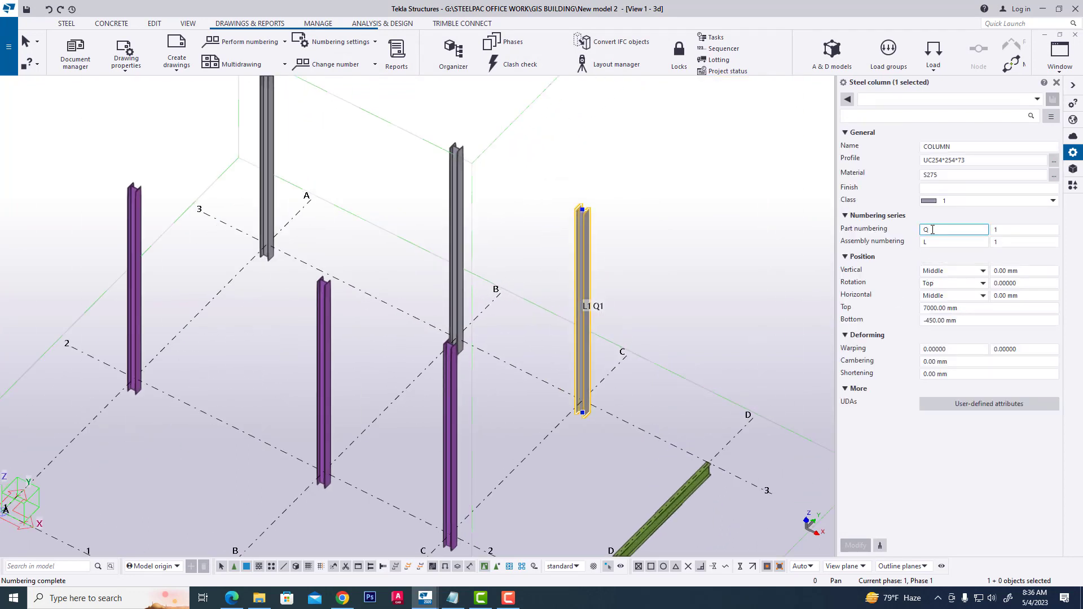
click(455, 400)
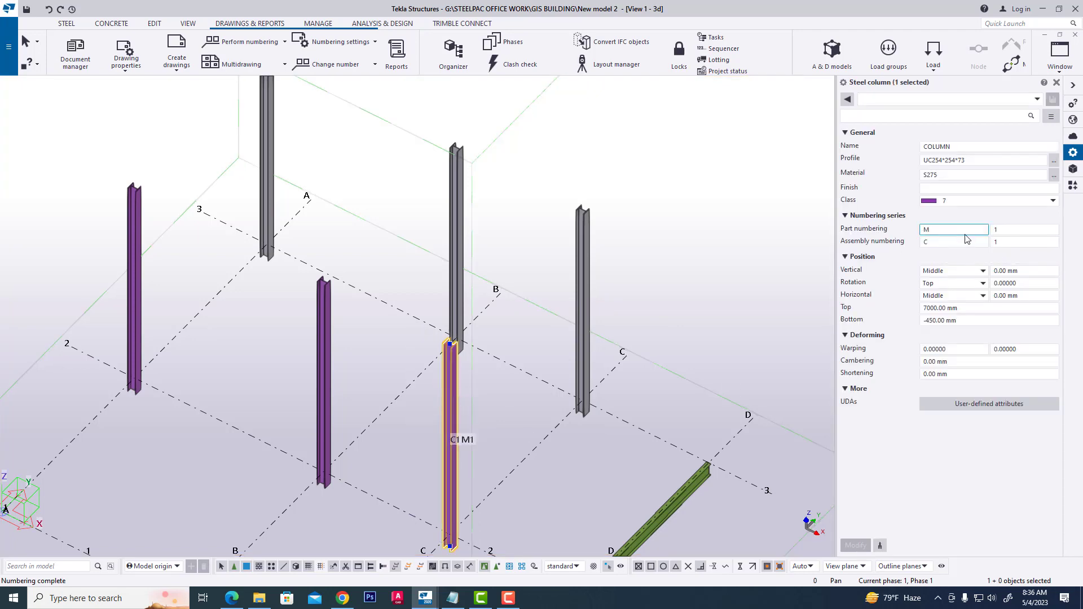
scroll(665, 280, down, 1)
scroll(677, 296, down, 1)
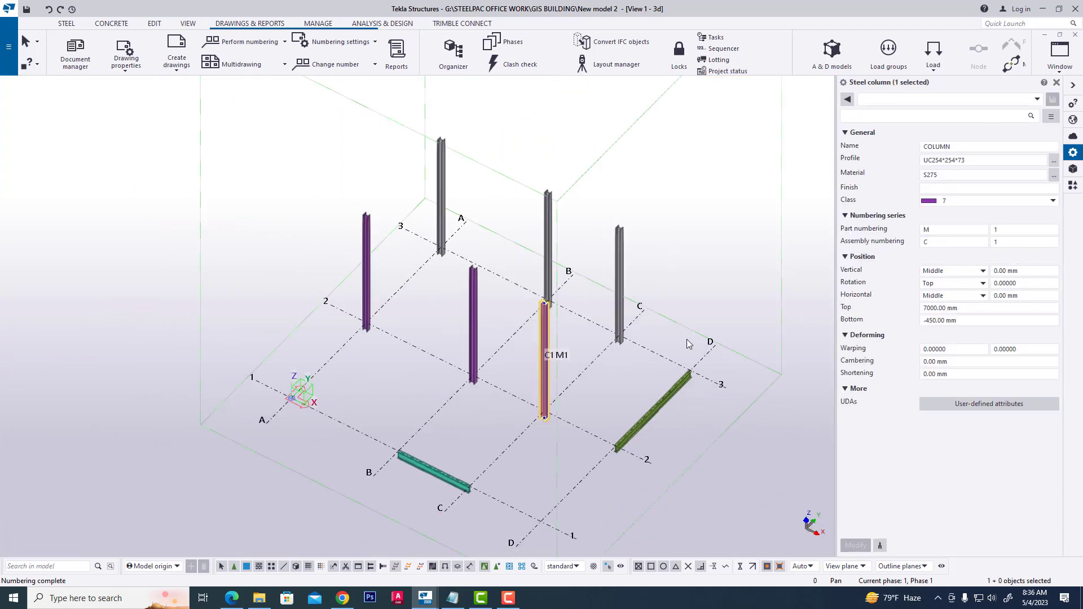
click(686, 419)
scroll(677, 399, up, 3)
click(673, 377)
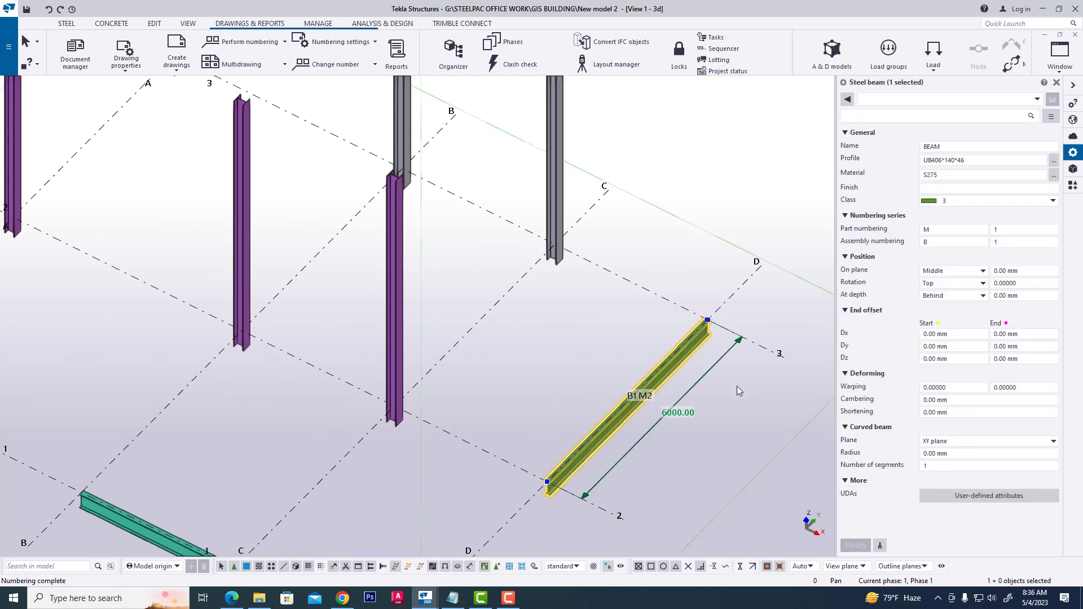
double_click(931, 230)
text(M)
click(612, 318)
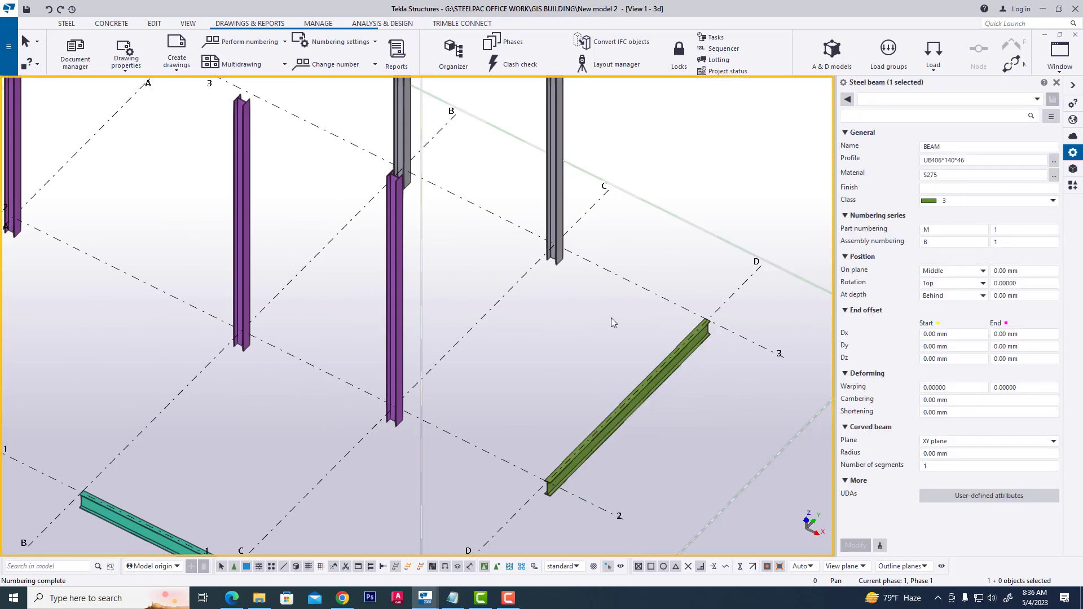
click(587, 449)
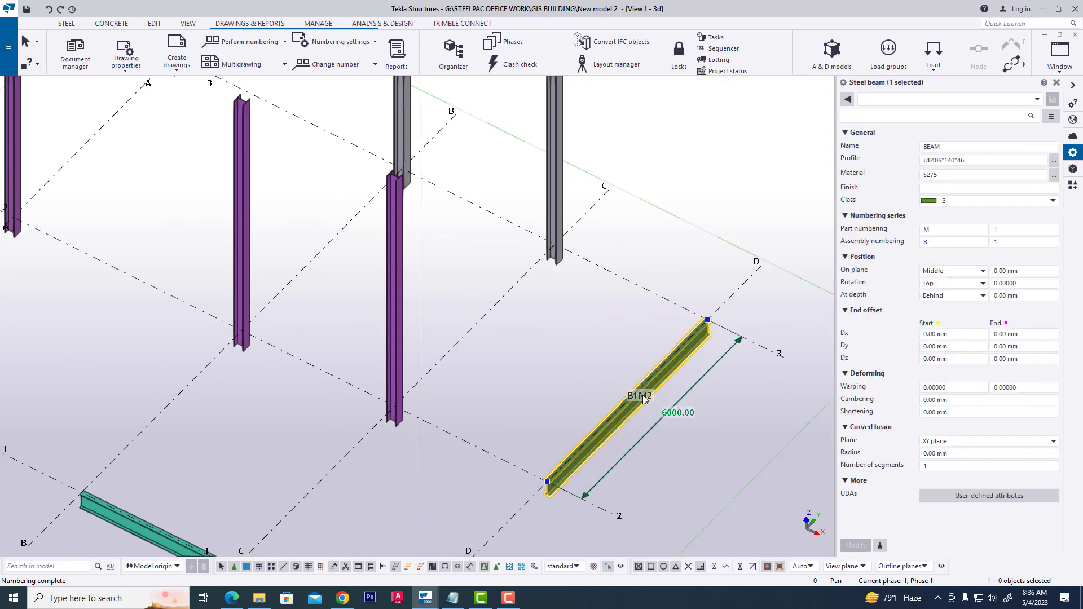
click(615, 352)
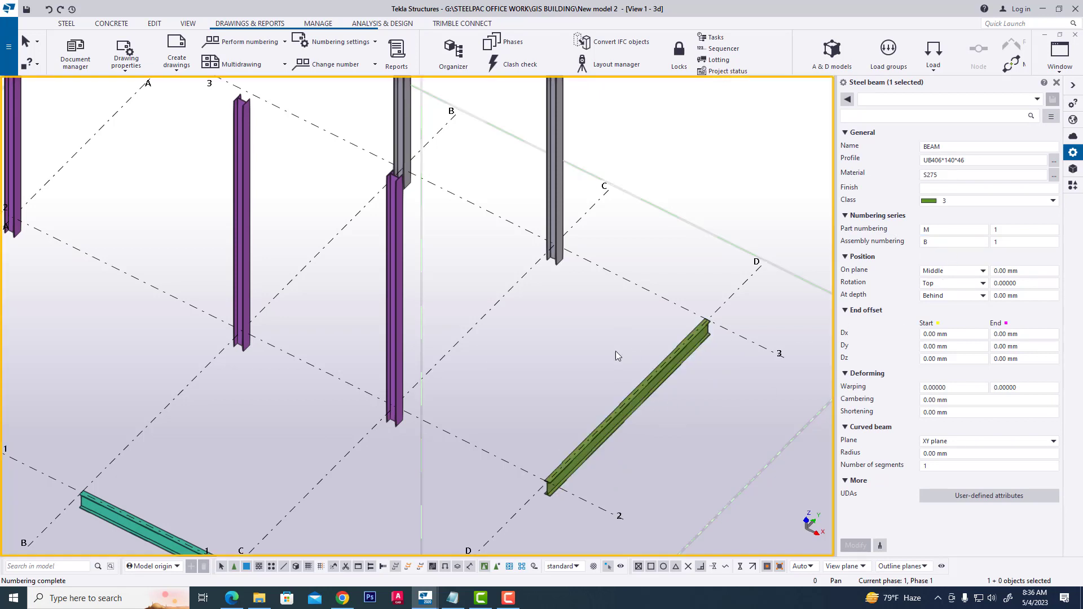
middle_drag(658, 383, 726, 328)
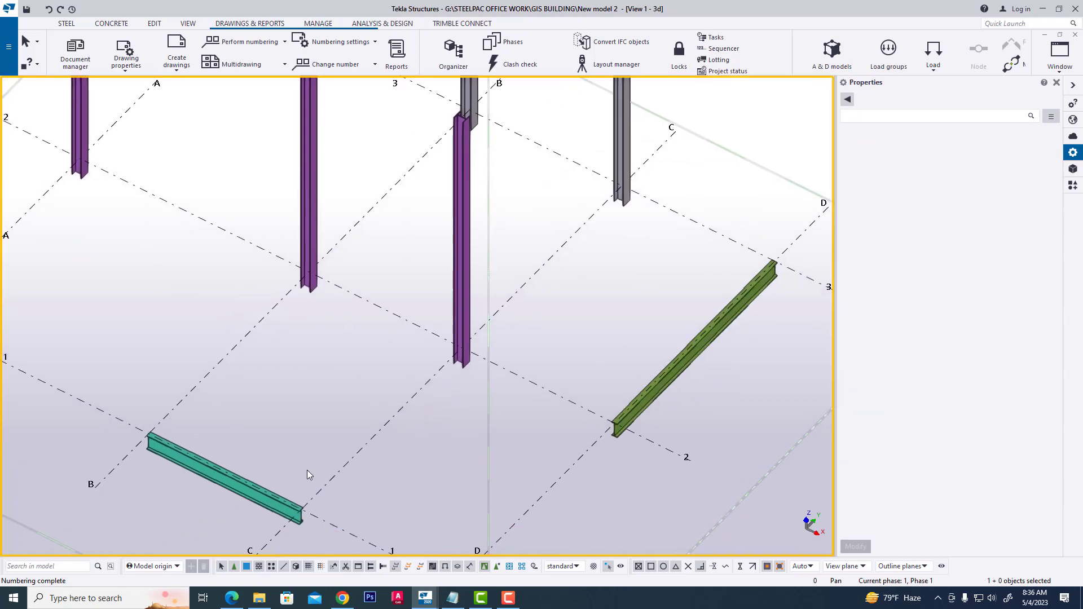
click(255, 492)
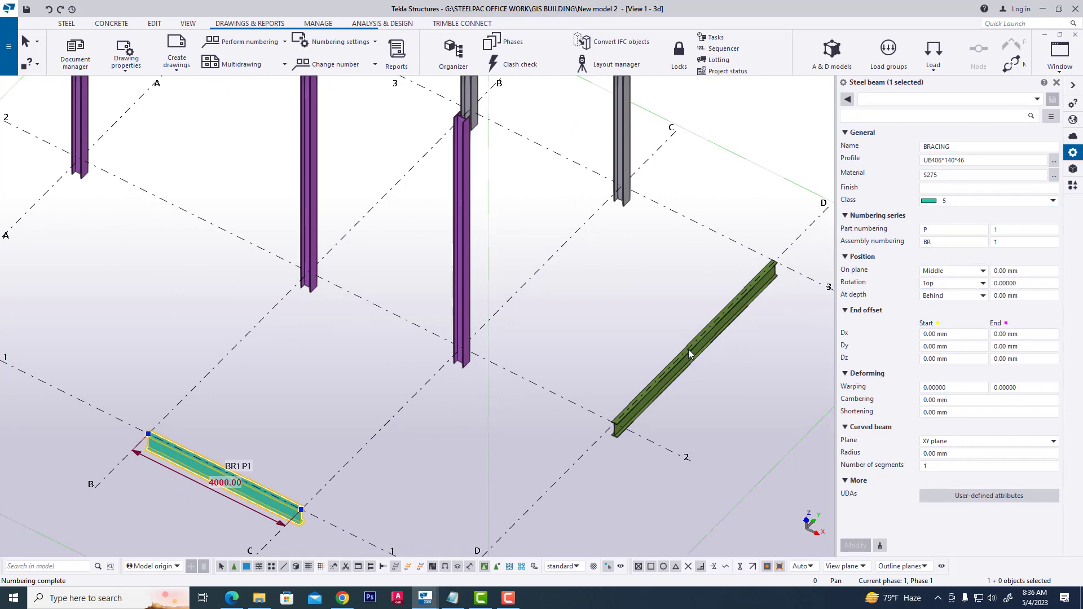
click(369, 413)
scroll(369, 414, down, 3)
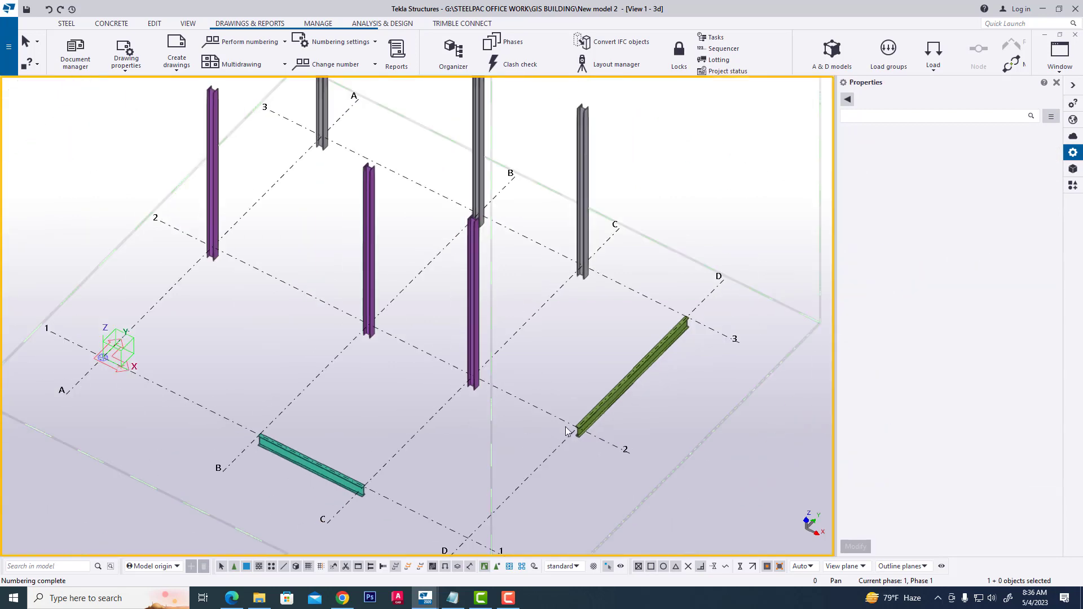
scroll(562, 390, down, 3)
scroll(443, 286, up, 2)
scroll(462, 348, up, 1)
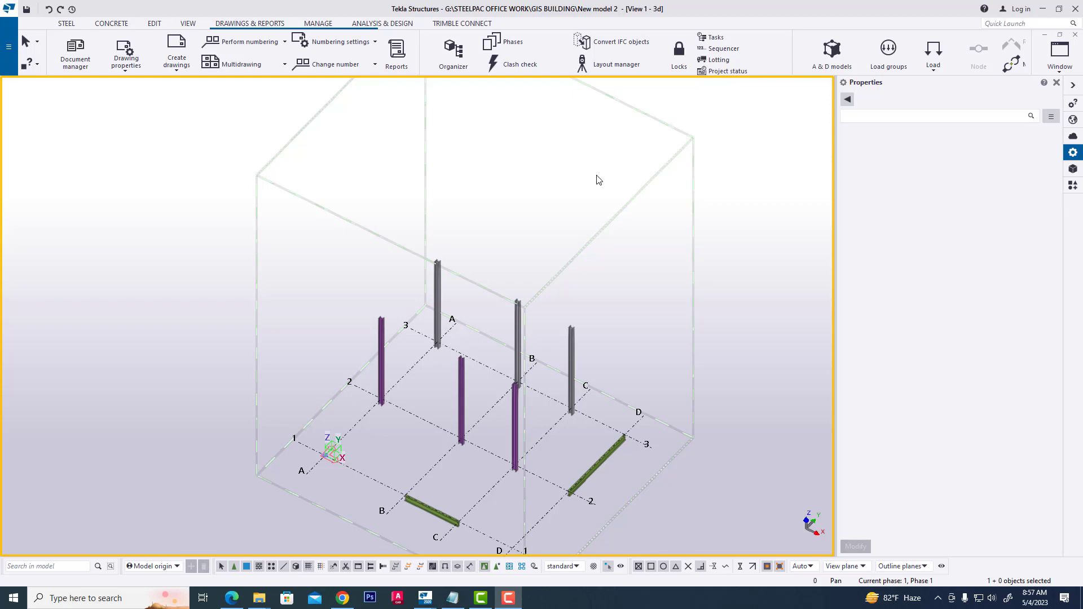
Clear the Q part prefix and L assembly prefix on the three grey columns
click(573, 376)
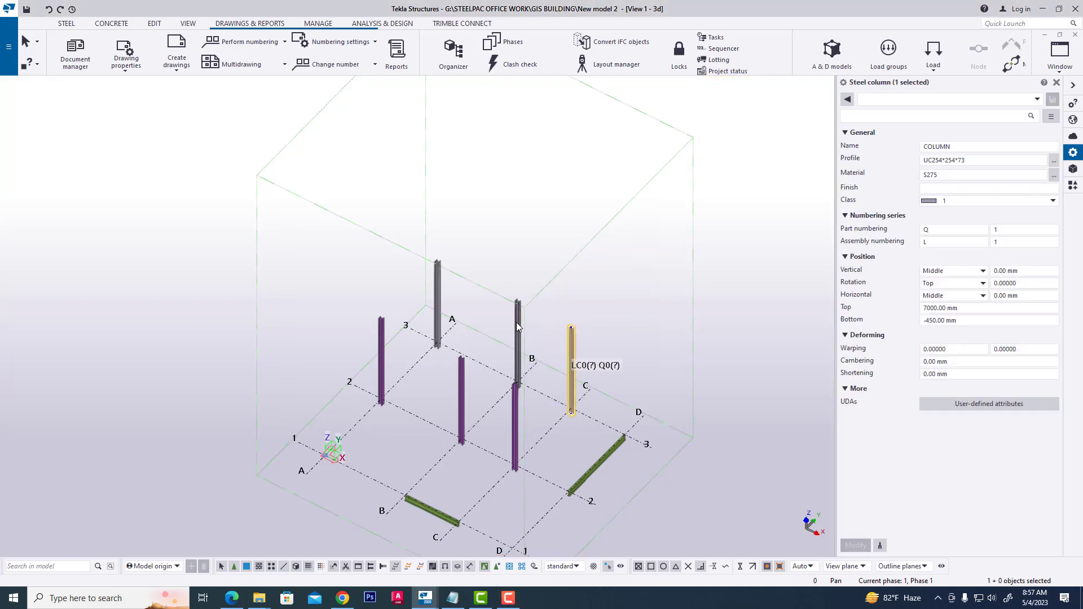
ctrl+click(517, 338)
ctrl+click(436, 283)
click(949, 229)
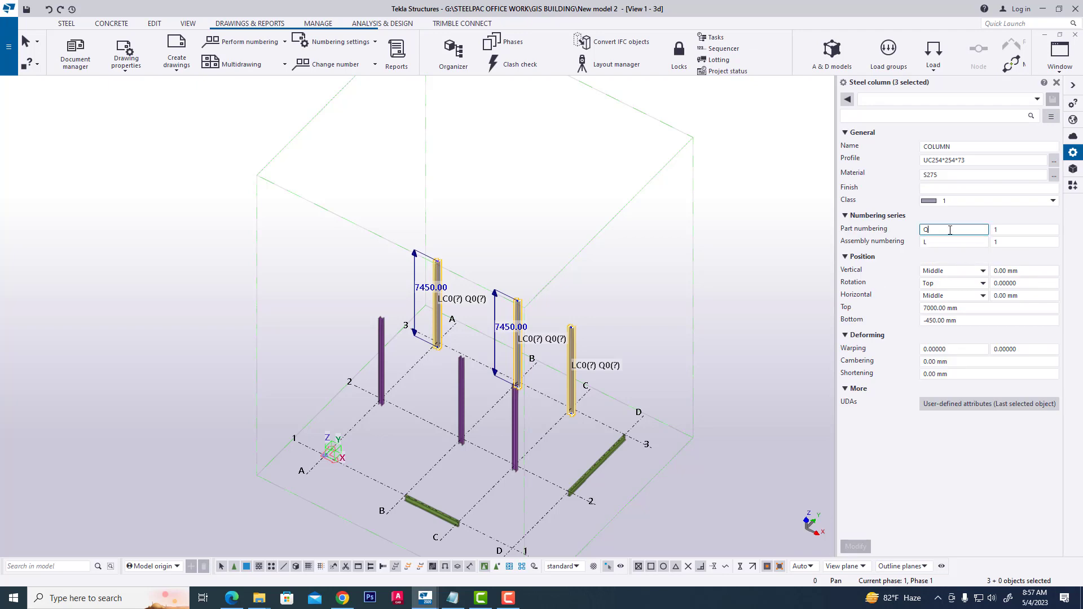
key(BackSpace)
key(Tab)
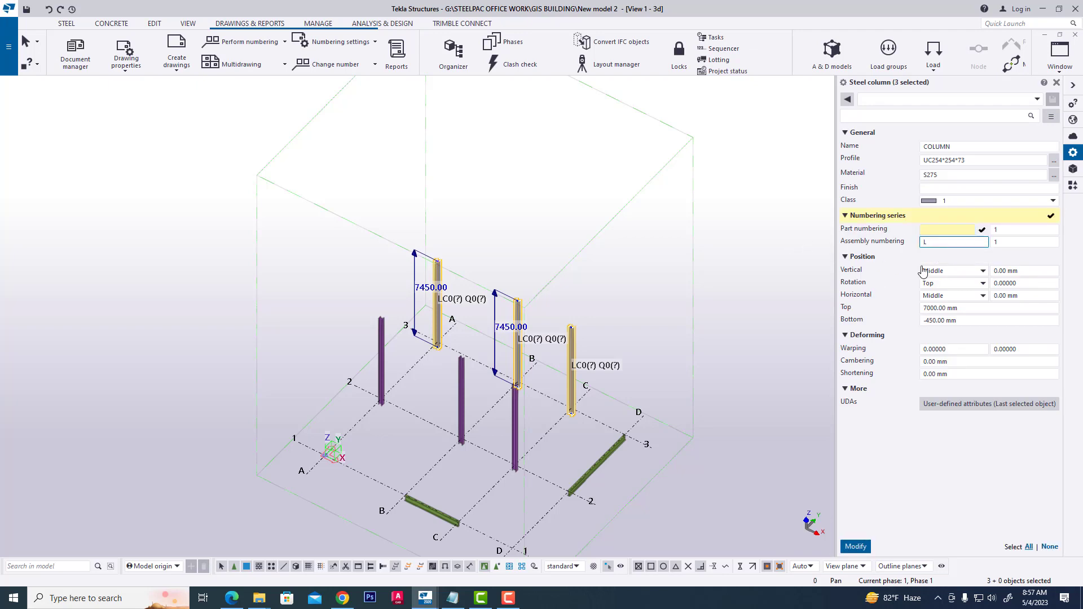
key(BackSpace)
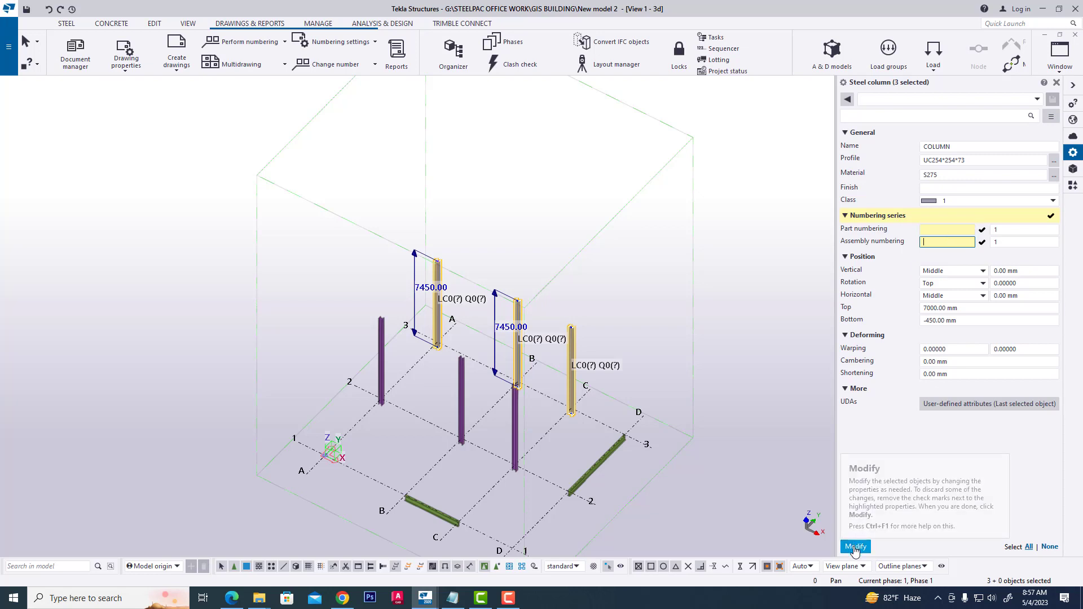
click(856, 546)
click(734, 365)
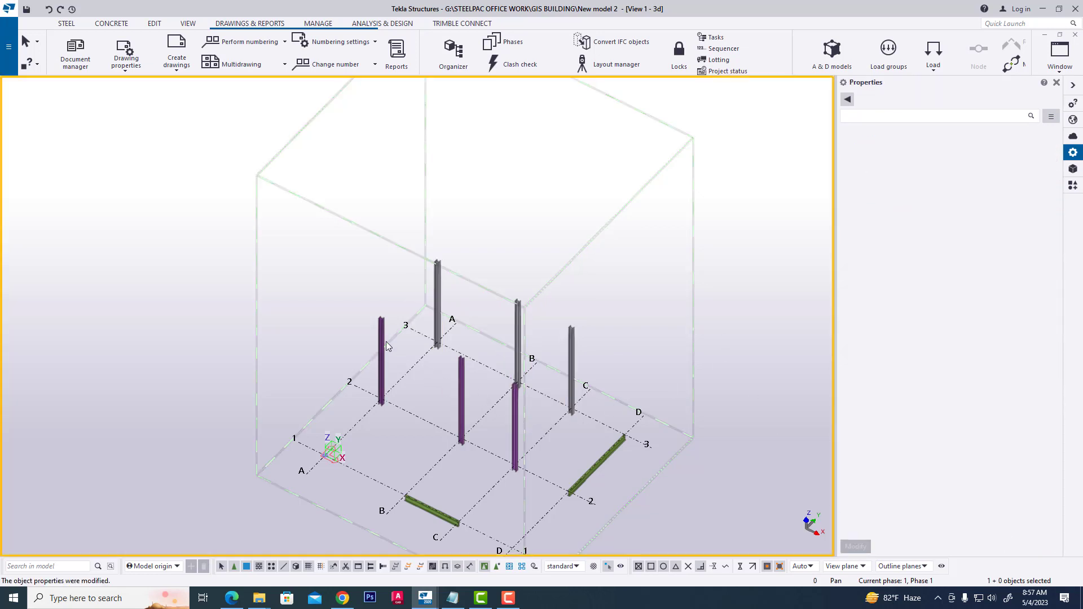
Select the three purple columns to inspect their numbering
click(389, 356)
ctrl+click(467, 393)
ctrl+click(513, 429)
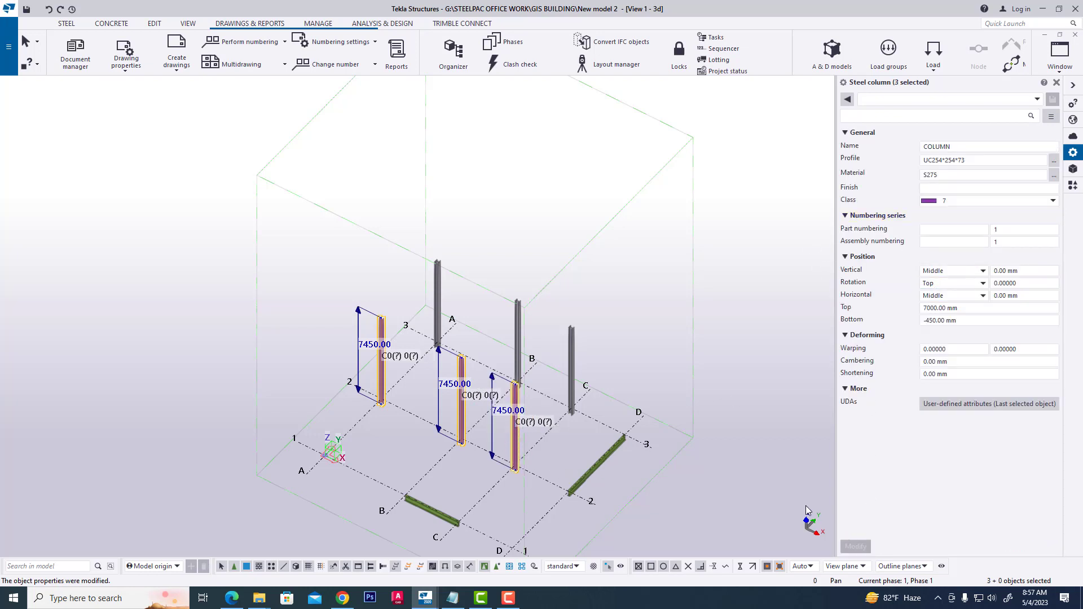
click(648, 466)
Clear the M part prefix and B assembly prefix on both green beams
click(619, 451)
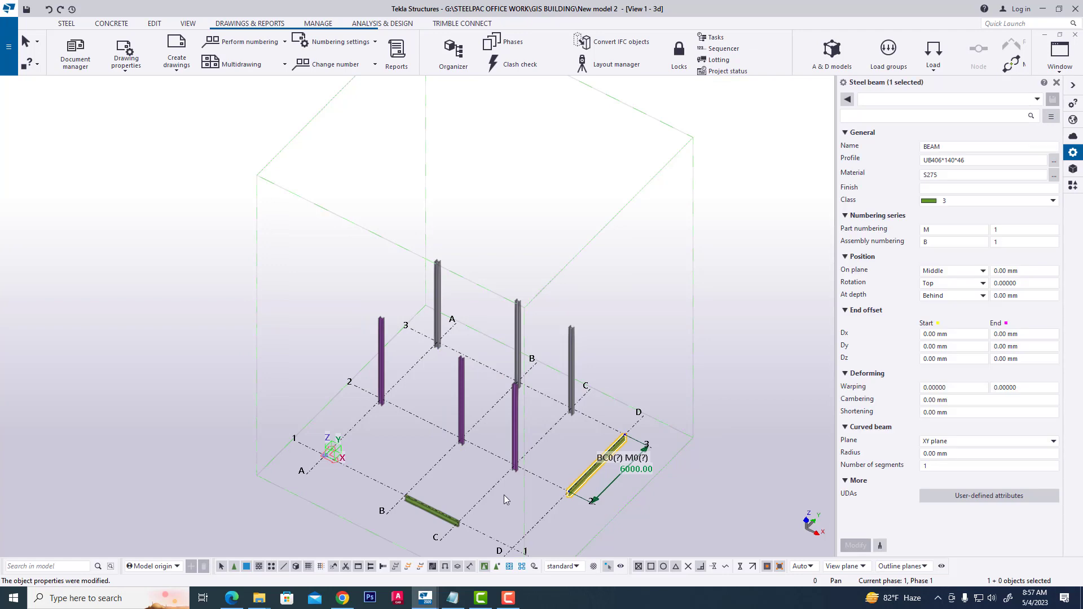
ctrl+click(434, 511)
double_click(950, 232)
key(BackSpace)
key(Tab)
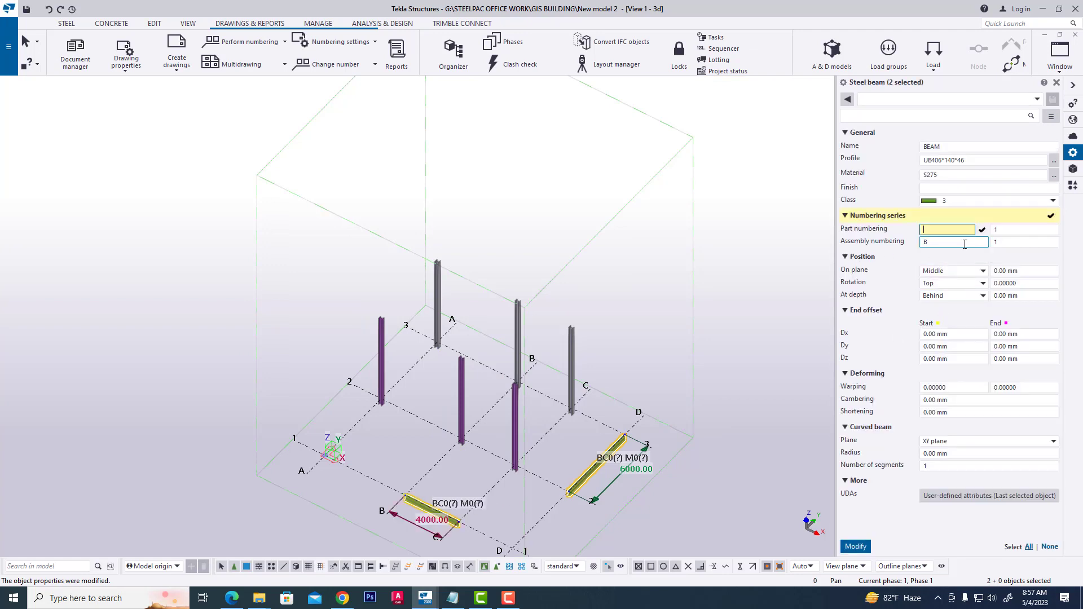
key(BackSpace)
click(857, 549)
click(654, 324)
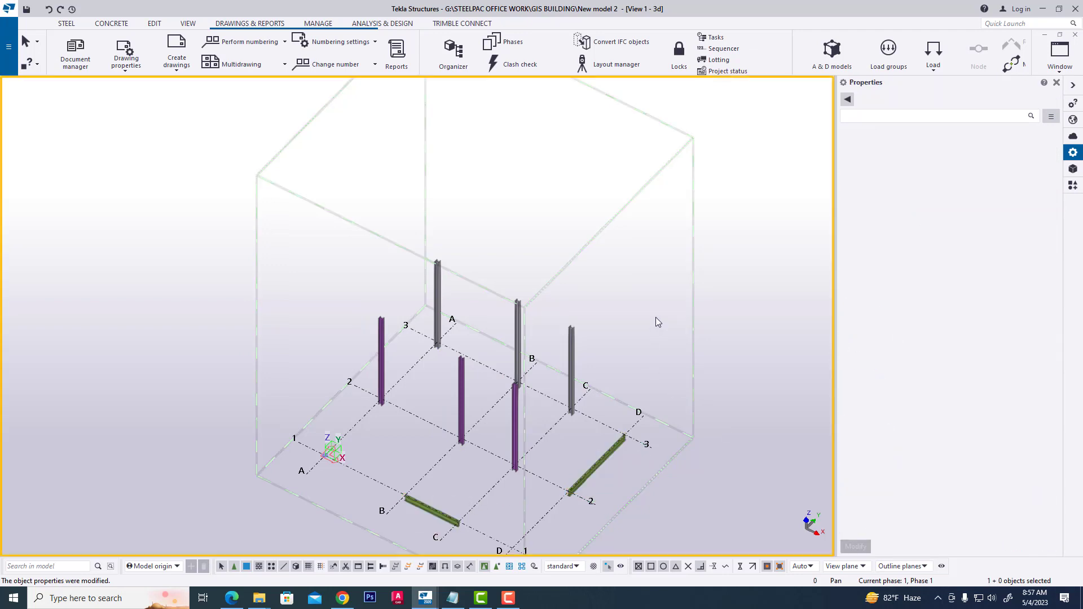
scroll(305, 338, down, 2)
scroll(313, 334, down, 1)
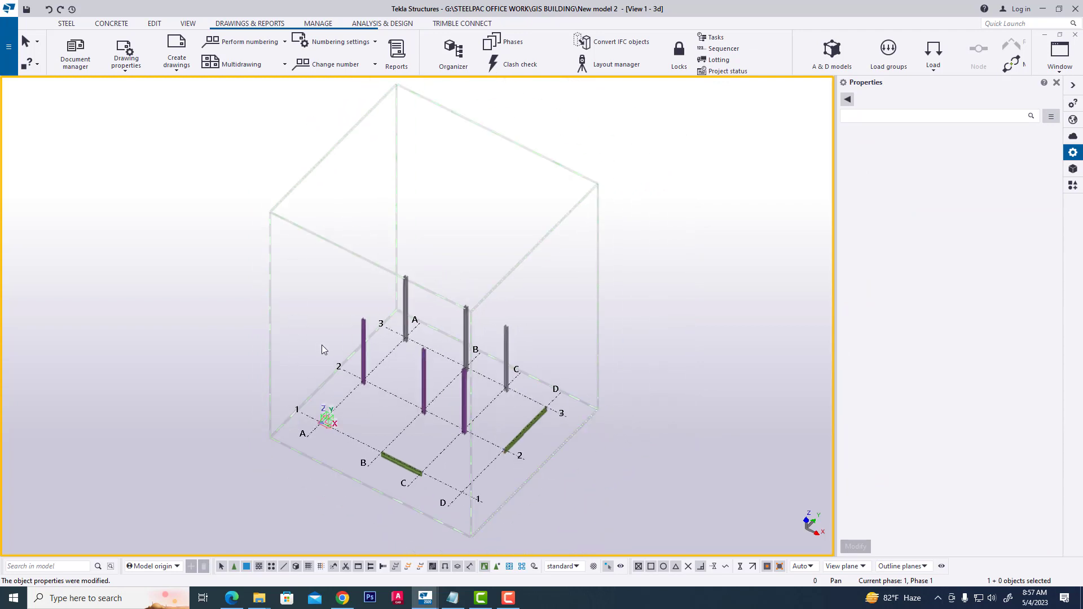
scroll(349, 296, down, 1)
scroll(321, 281, down, 1)
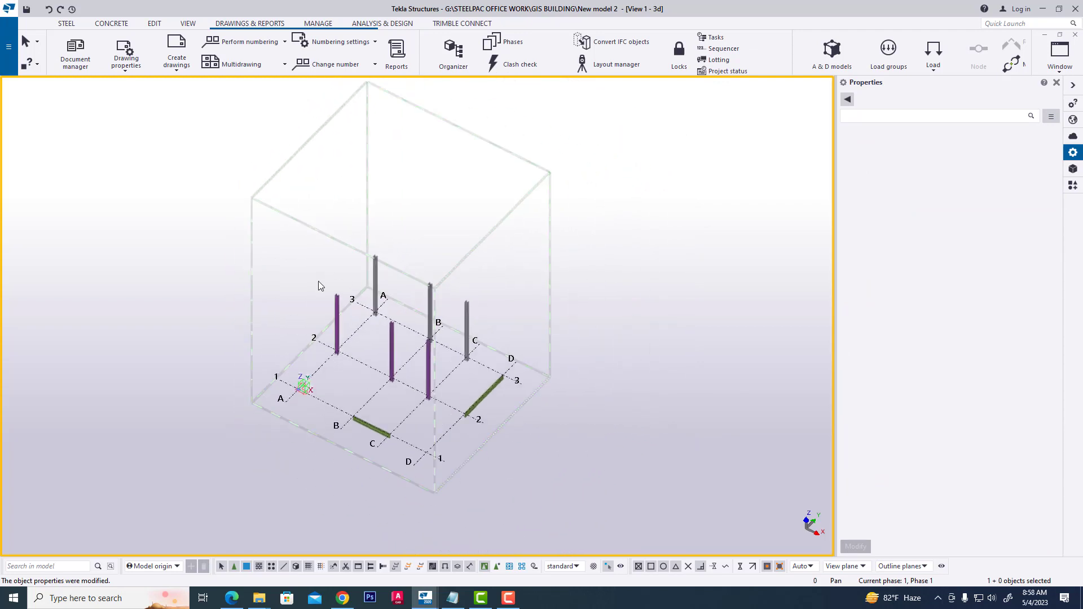
Delete the existing XS_ASSEMBLY_POSITION_NUMBER_FORMAT_STRING value in Advanced Options
click(9, 42)
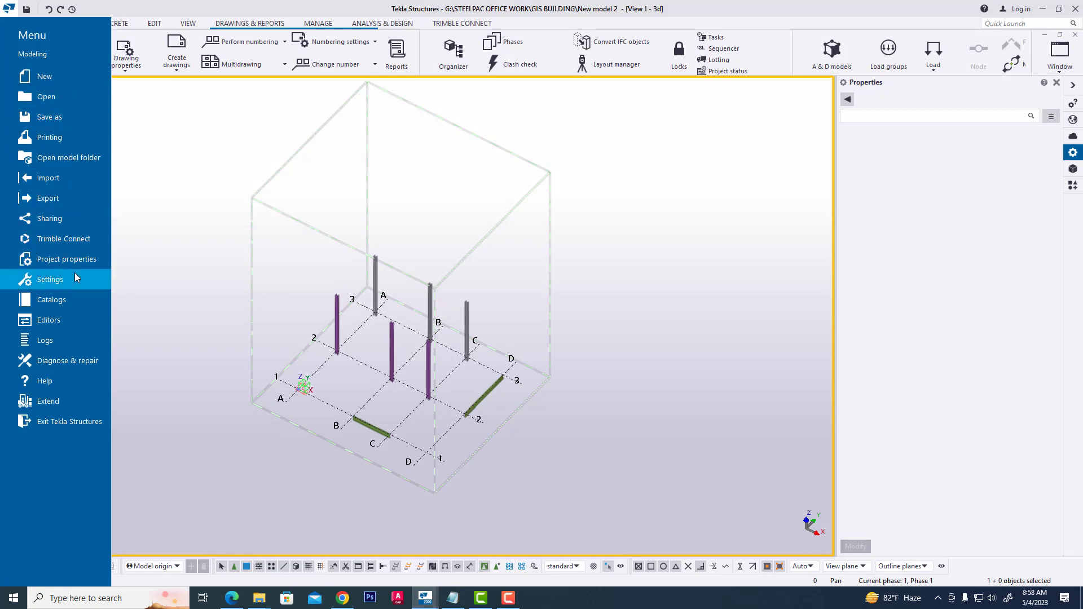
click(71, 281)
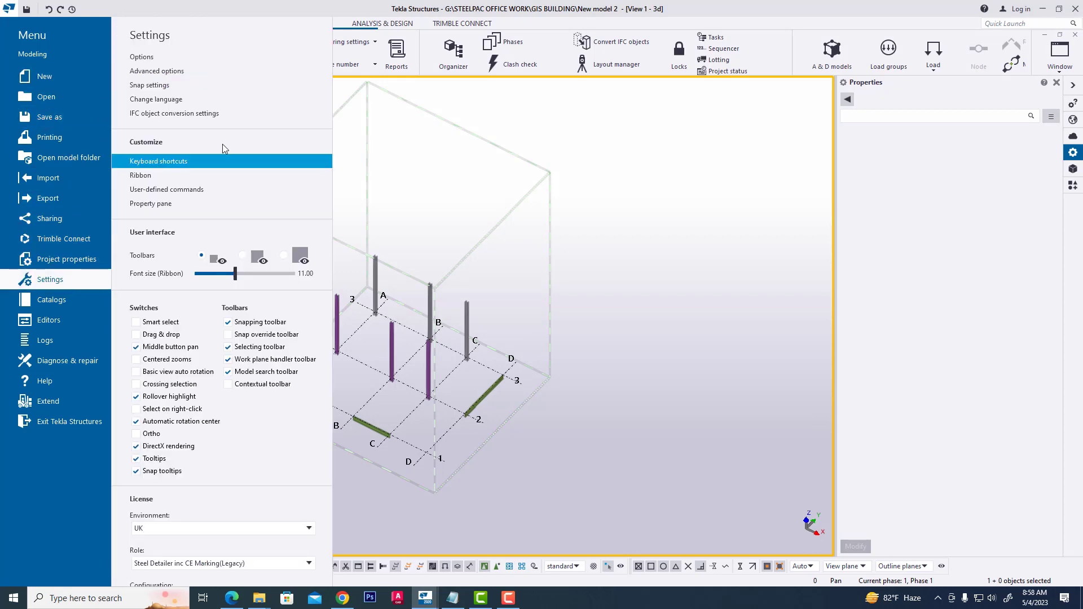
click(173, 72)
click(900, 119)
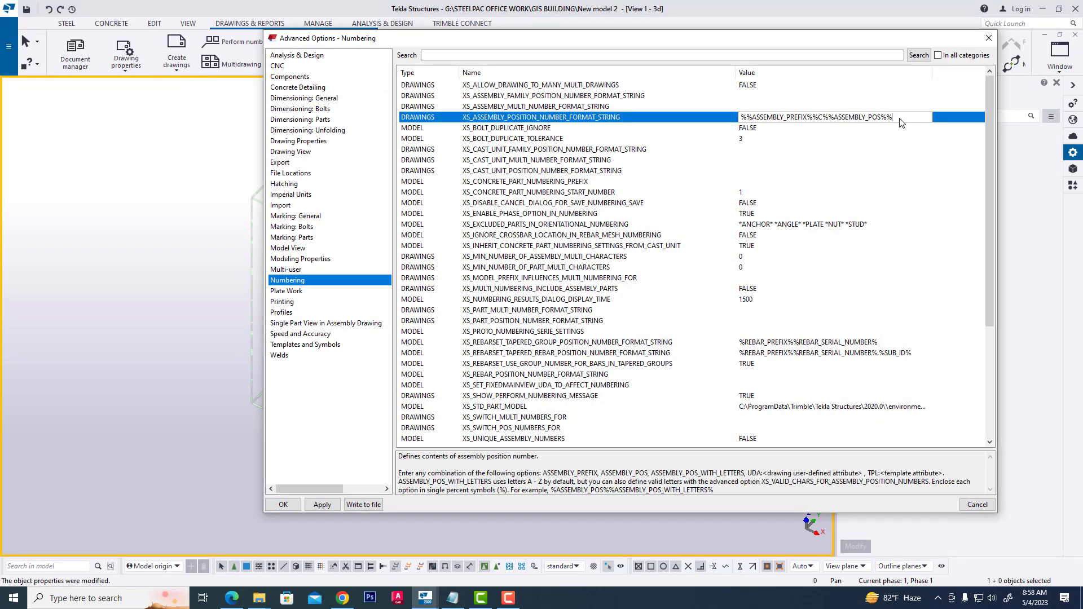
drag(903, 119, 643, 120)
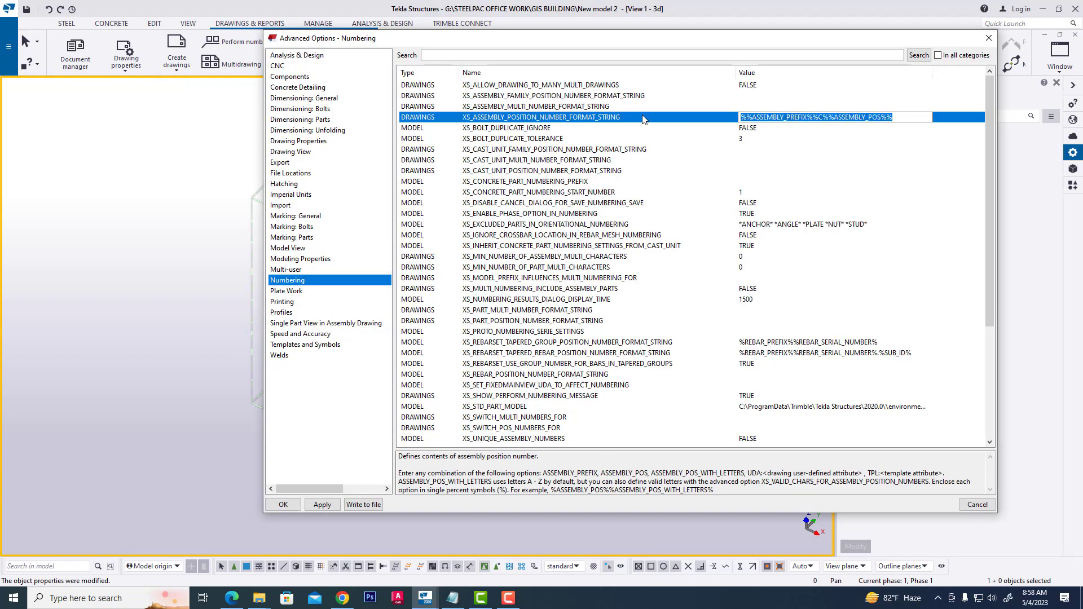
key(Delete)
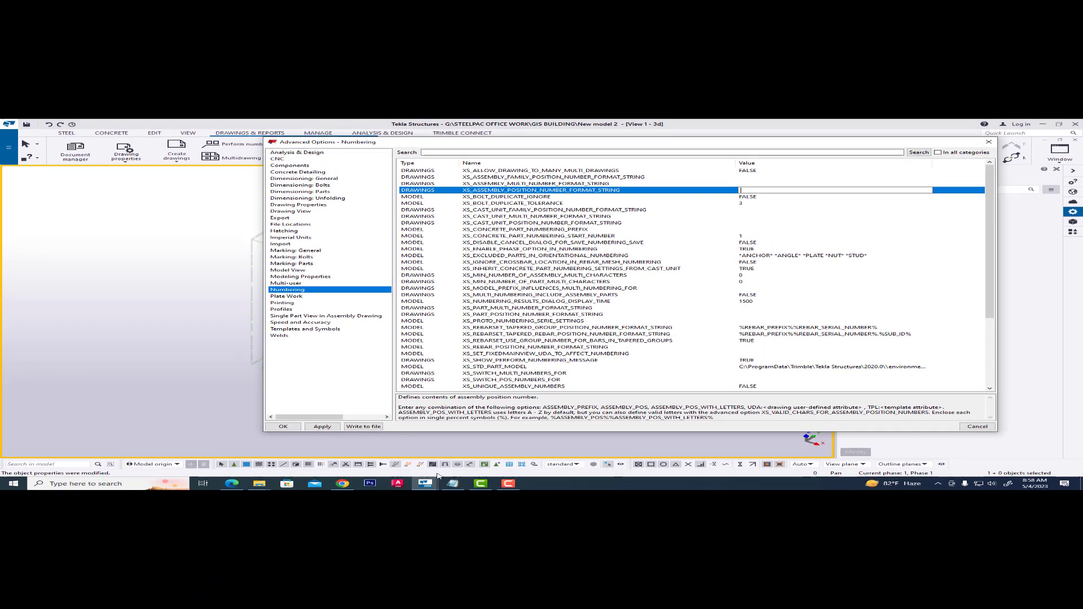
Paste the support article's format string and apply it, accepting the numbering warning
click(342, 483)
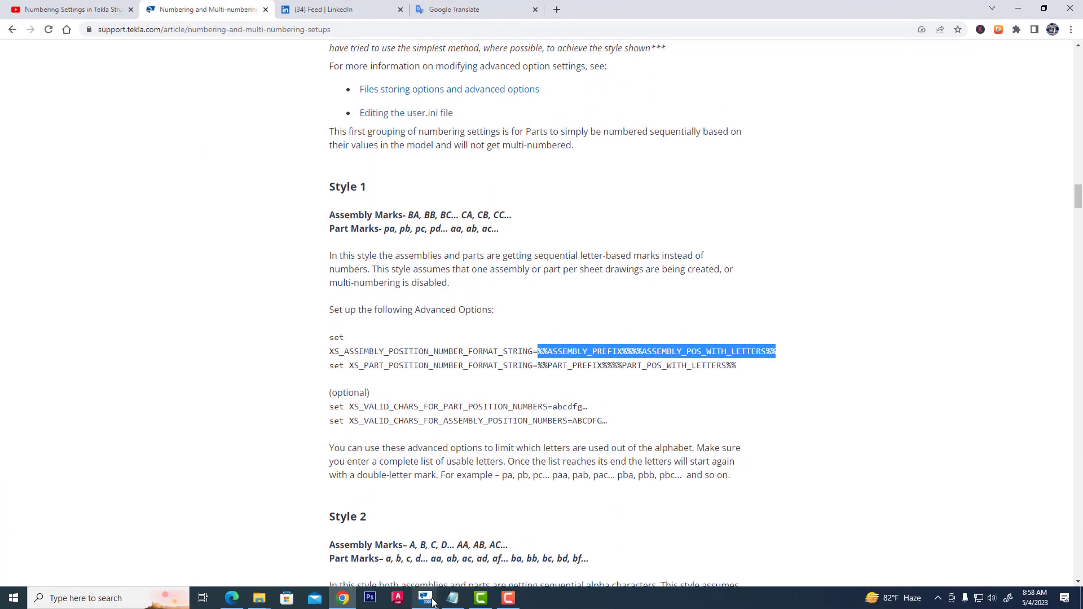
mouse_move(425, 599)
click(367, 552)
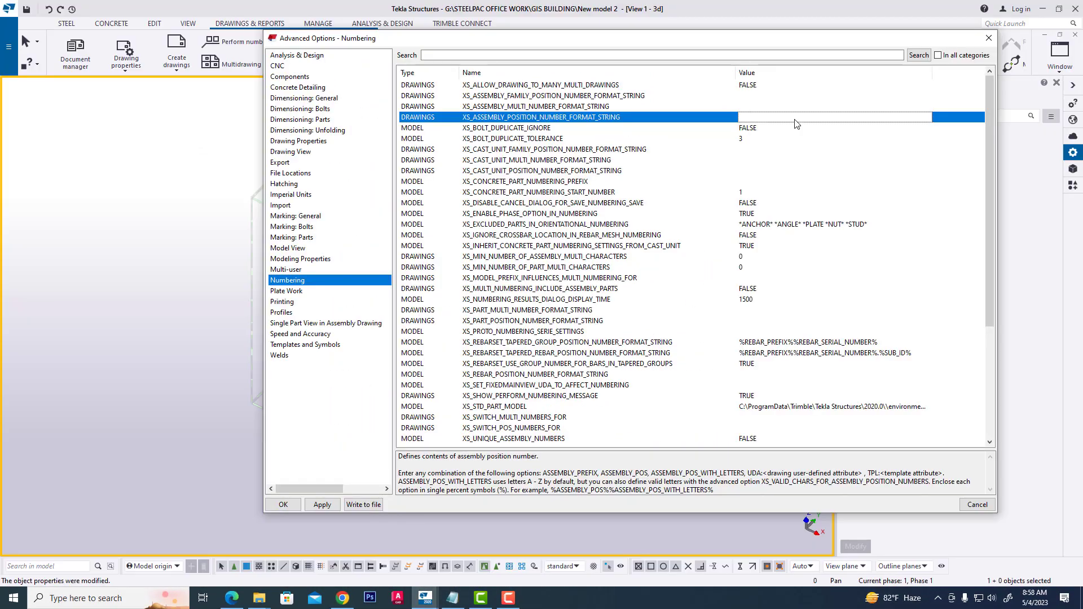
key(ctrl+v)
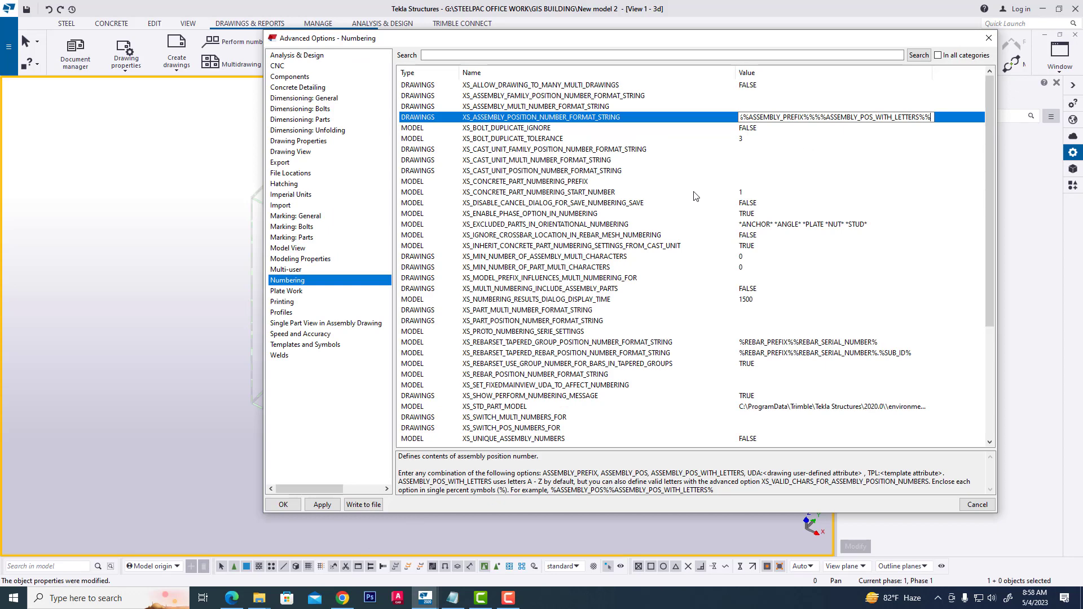
click(322, 505)
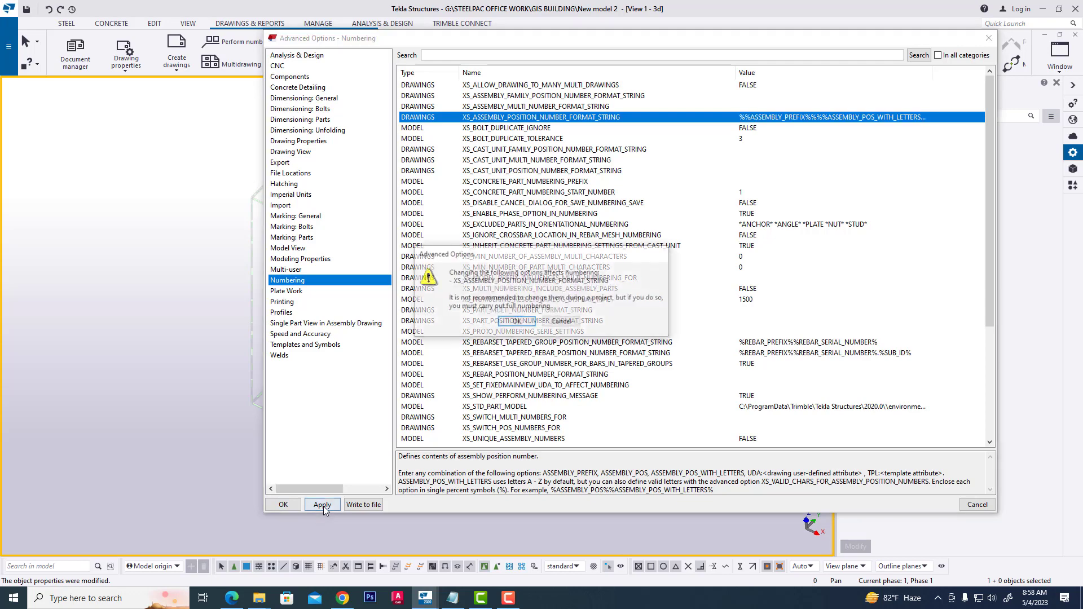
click(517, 323)
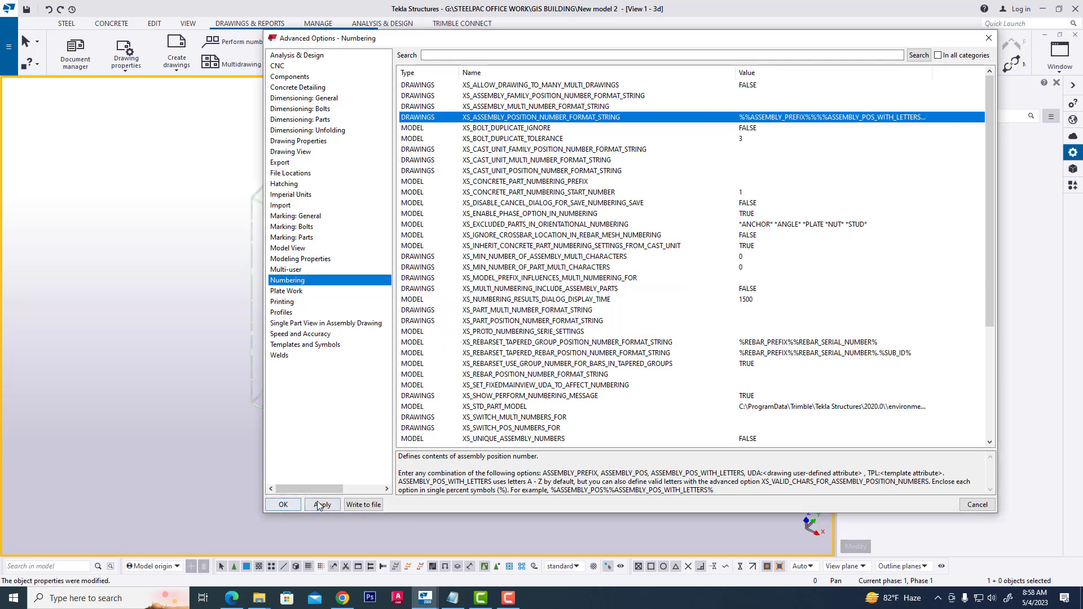
click(283, 505)
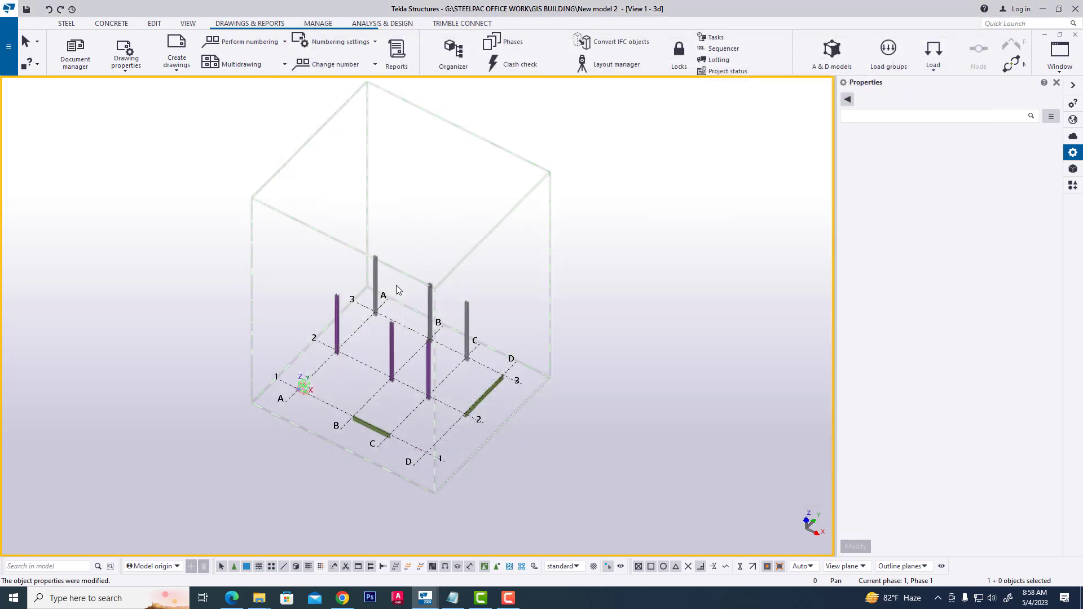
click(284, 42)
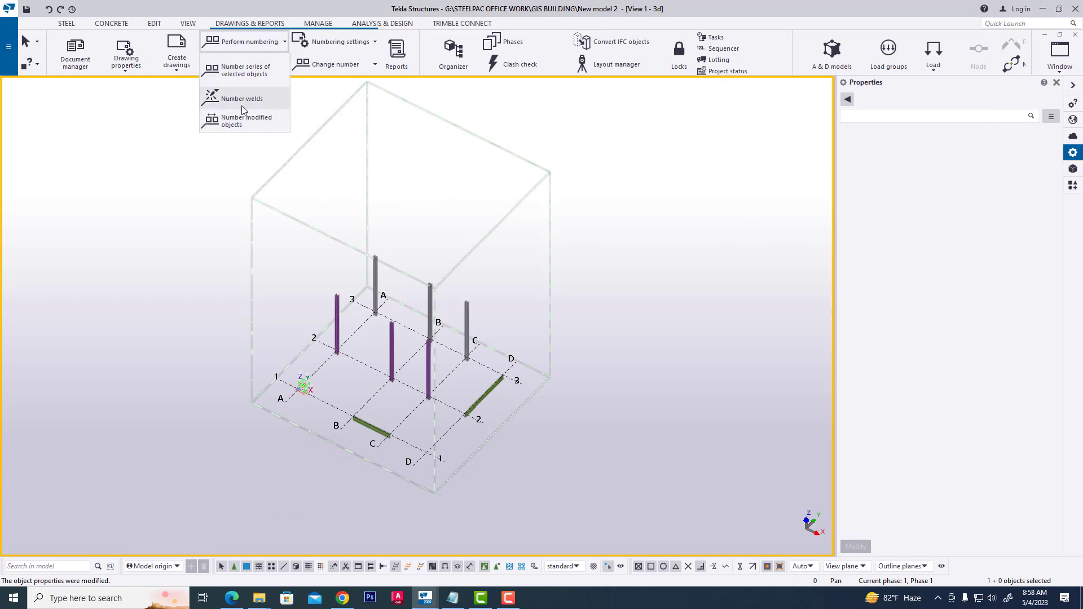
click(237, 122)
scroll(507, 325, up, 2)
click(449, 312)
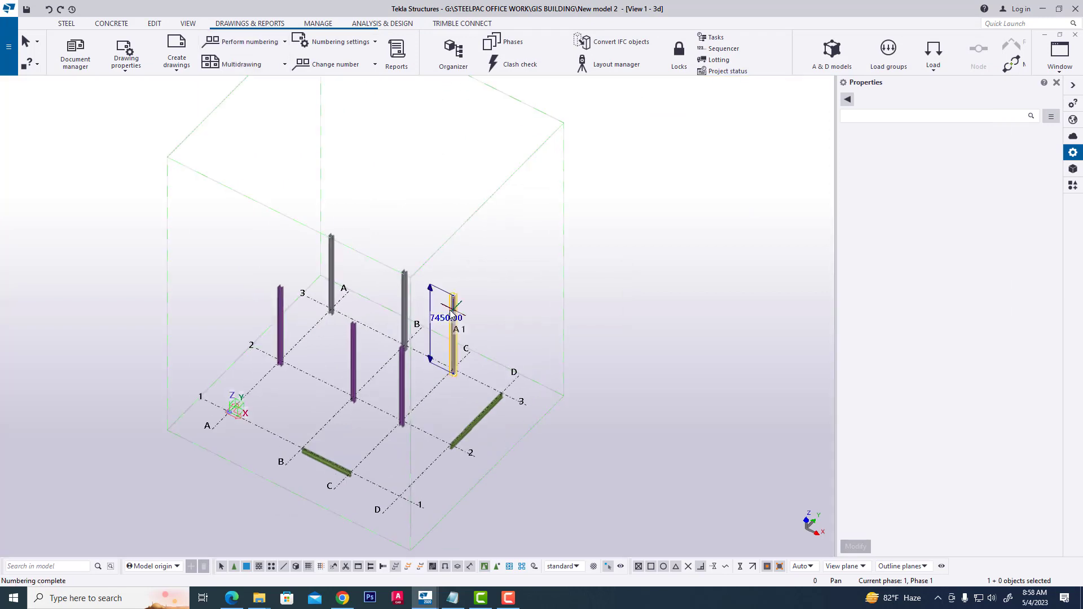
scroll(458, 339, up, 2)
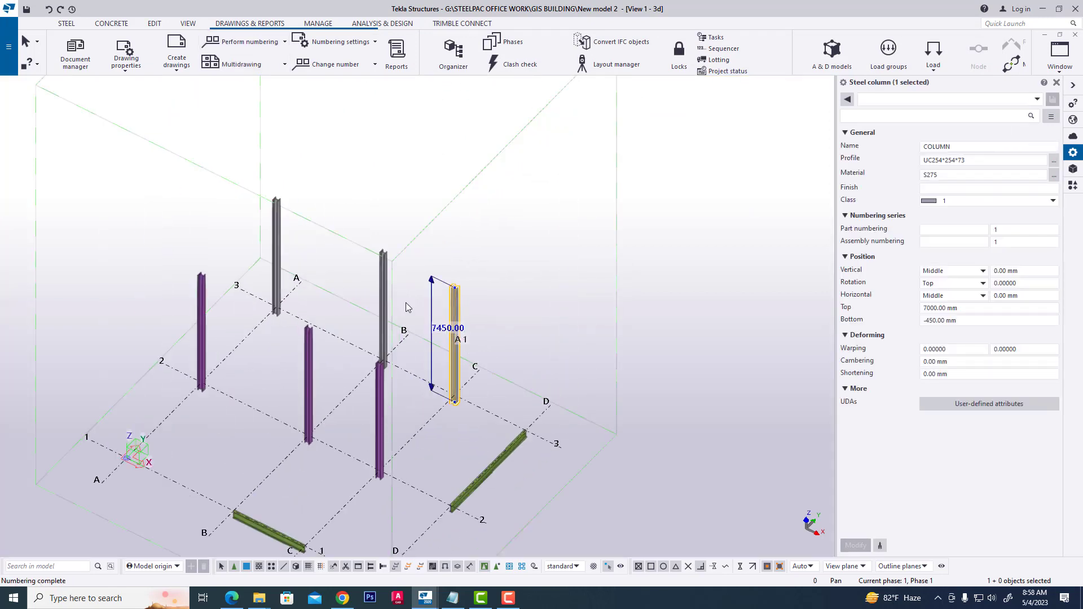
click(383, 280)
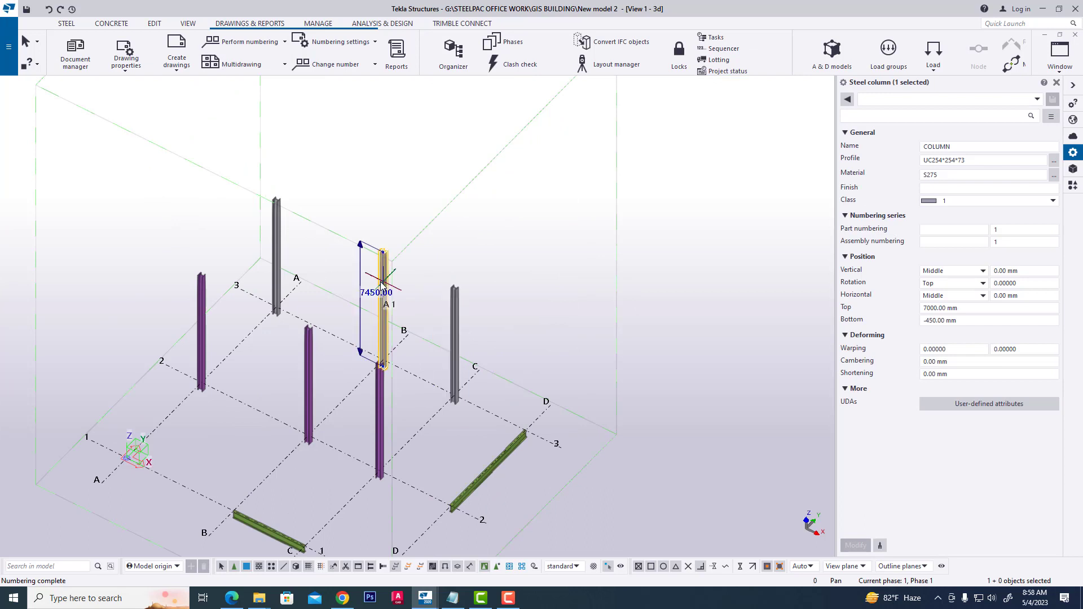
click(273, 234)
click(304, 377)
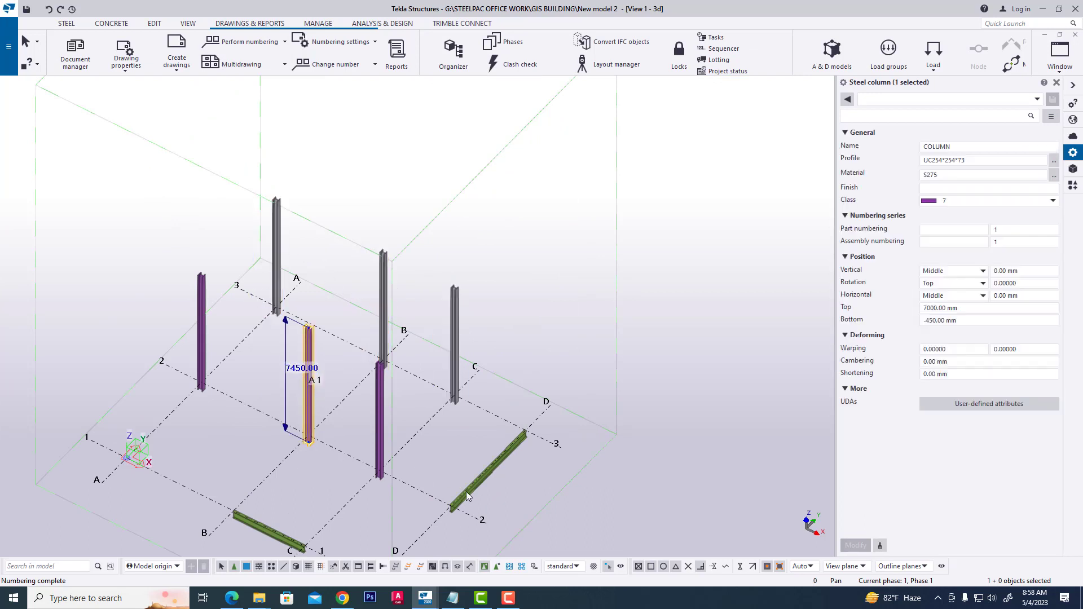
click(503, 467)
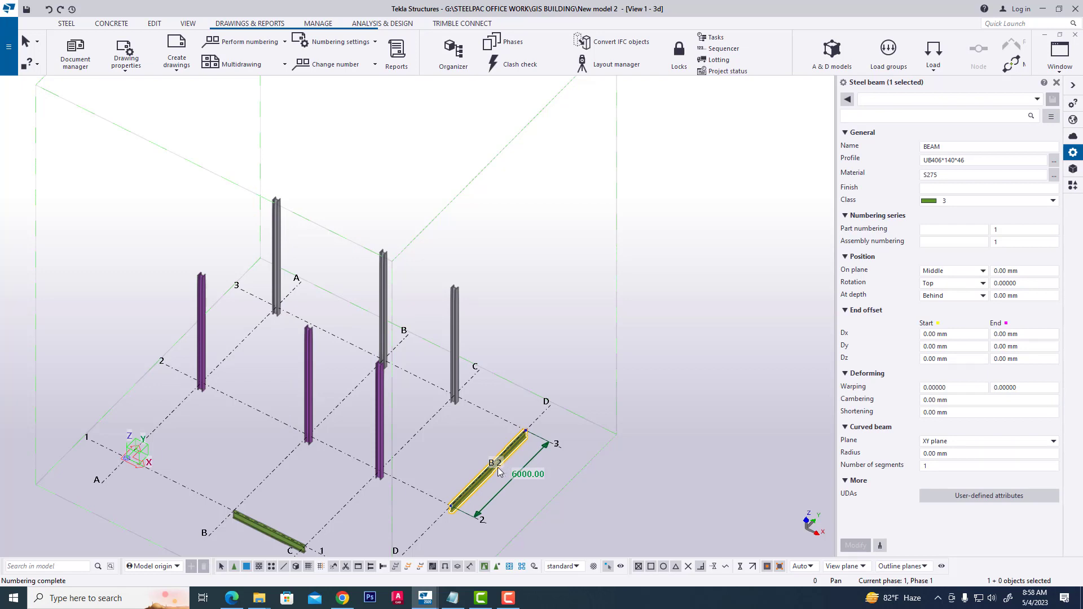
click(251, 529)
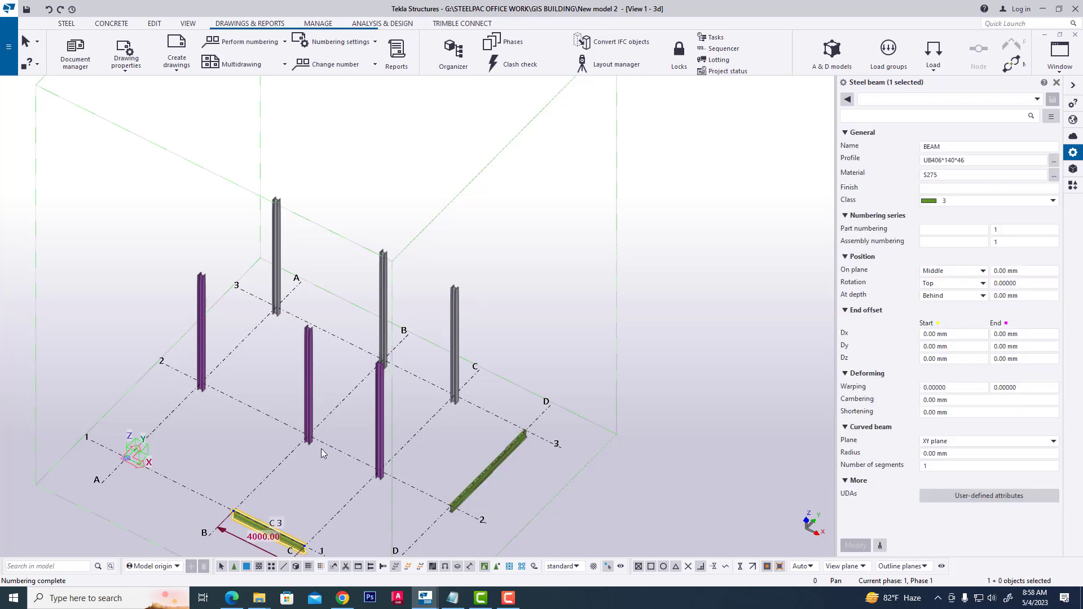
click(318, 506)
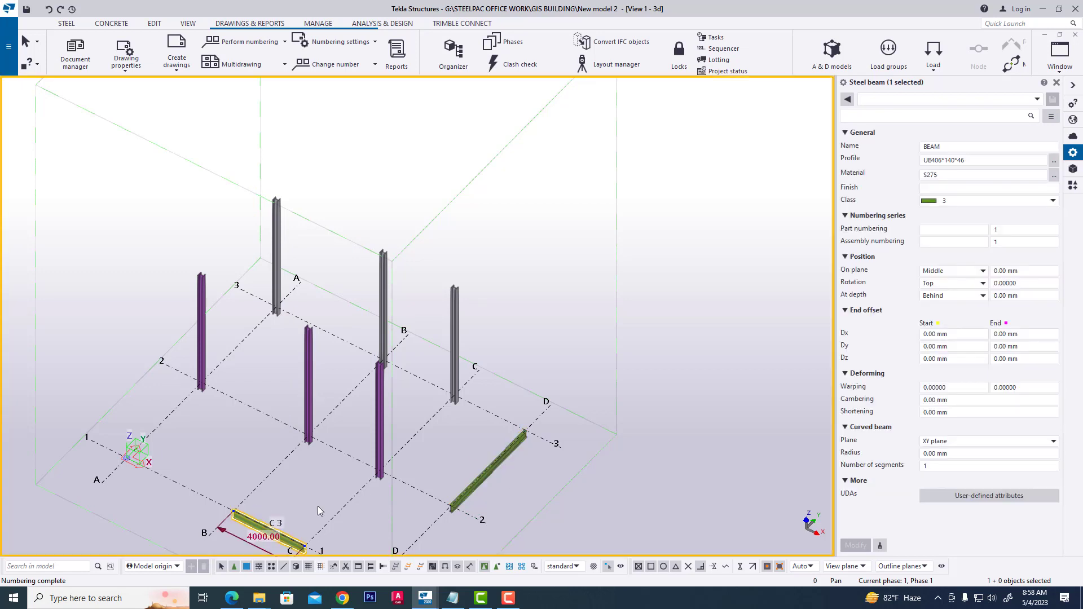
Clear the selection and open the Numbering category of Advanced options
click(248, 527)
click(290, 473)
click(7, 47)
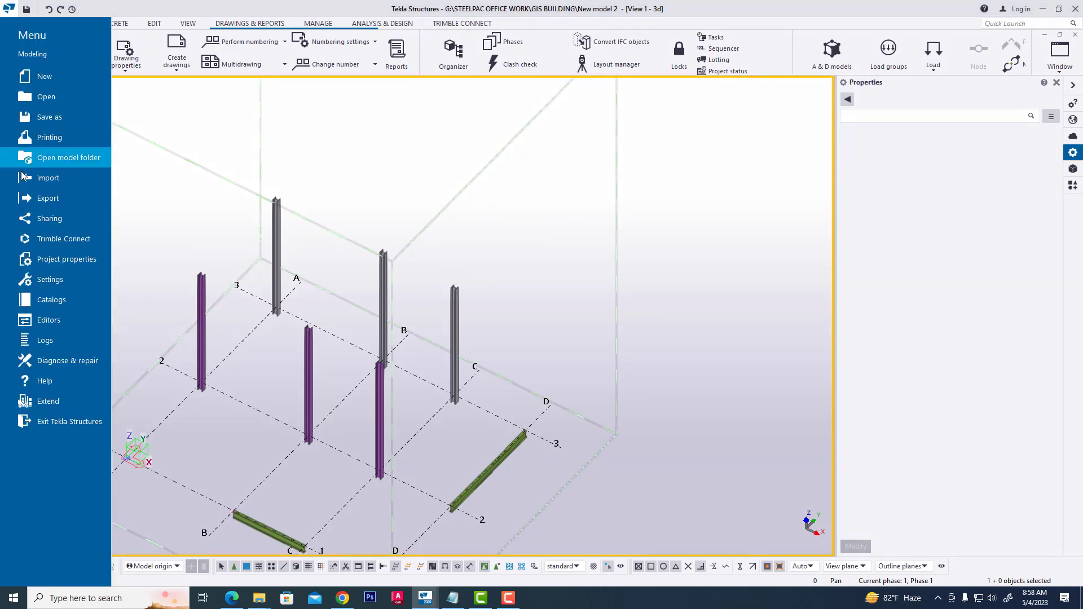
click(56, 279)
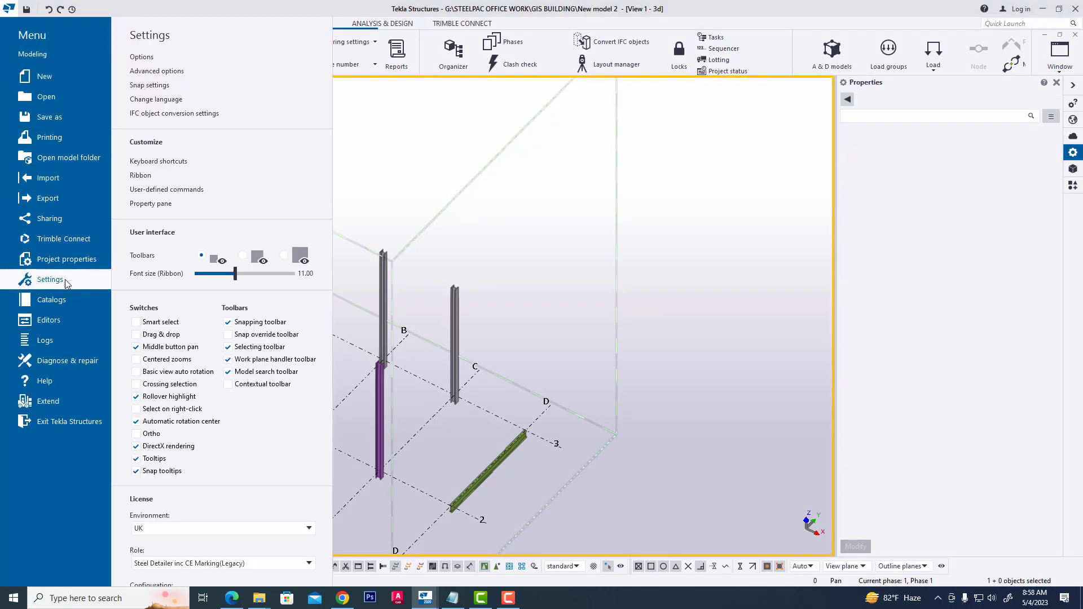
click(165, 72)
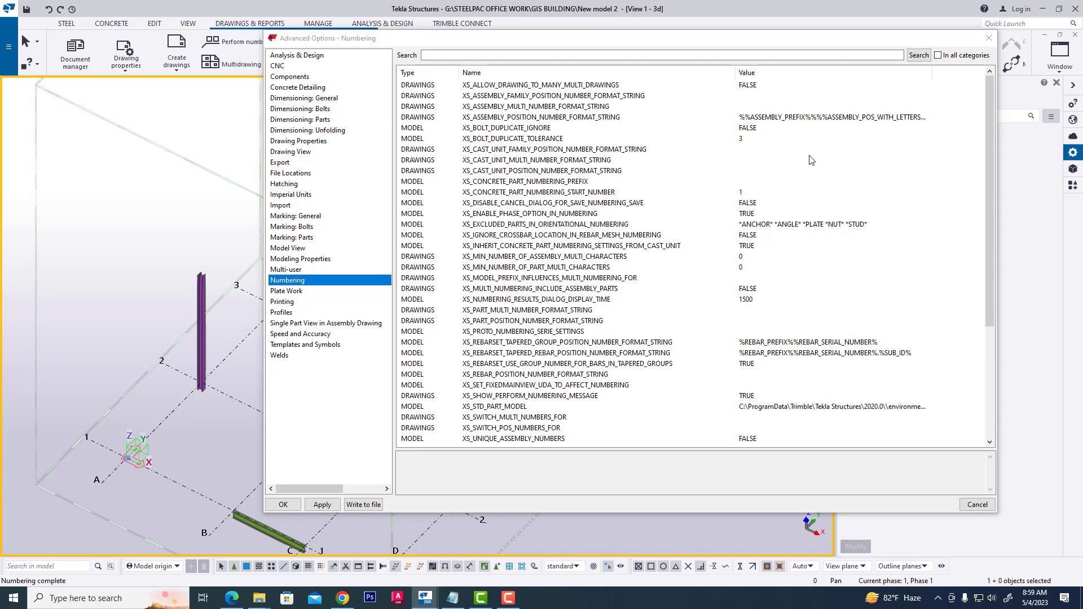
Copy the assembly position format string from the notes for XS_ASSEMBLY_POSITION_NUMBER_FORMAT_STRING
click(773, 119)
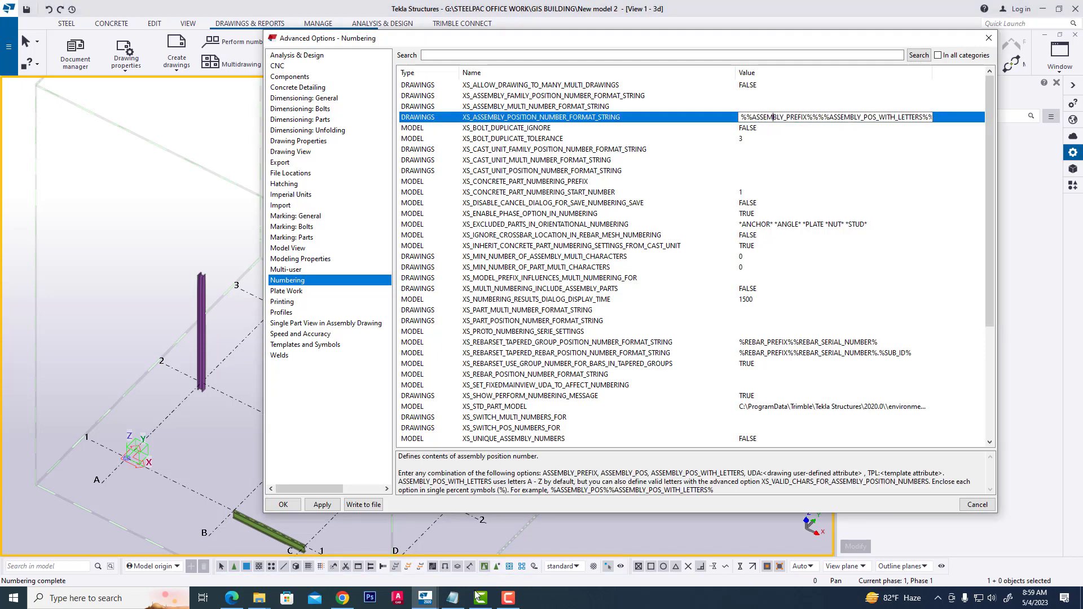
click(454, 598)
click(882, 365)
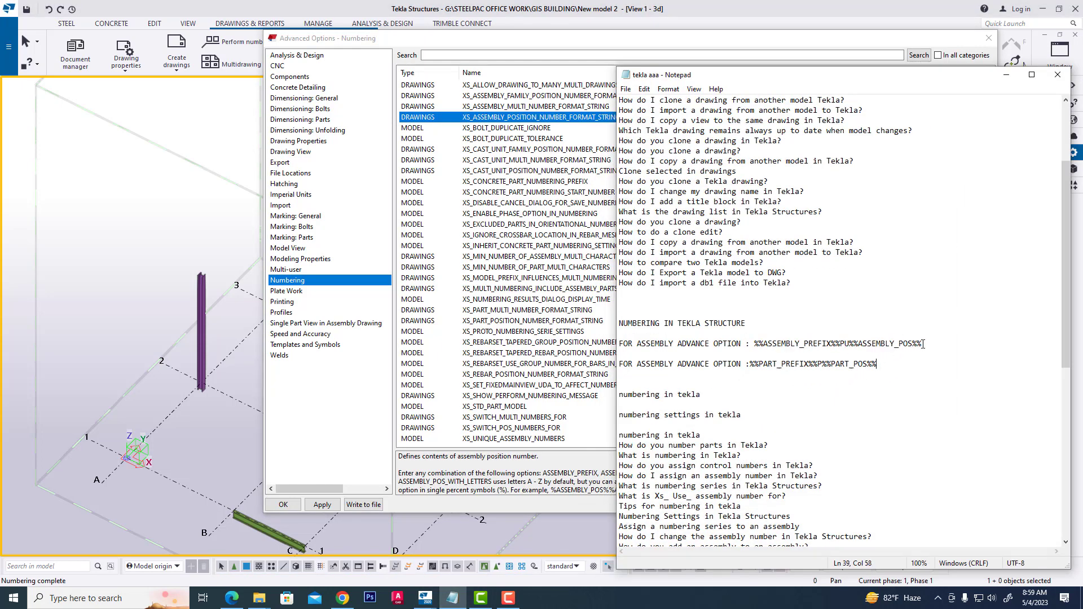
drag(923, 344, 760, 343)
right_click(756, 344)
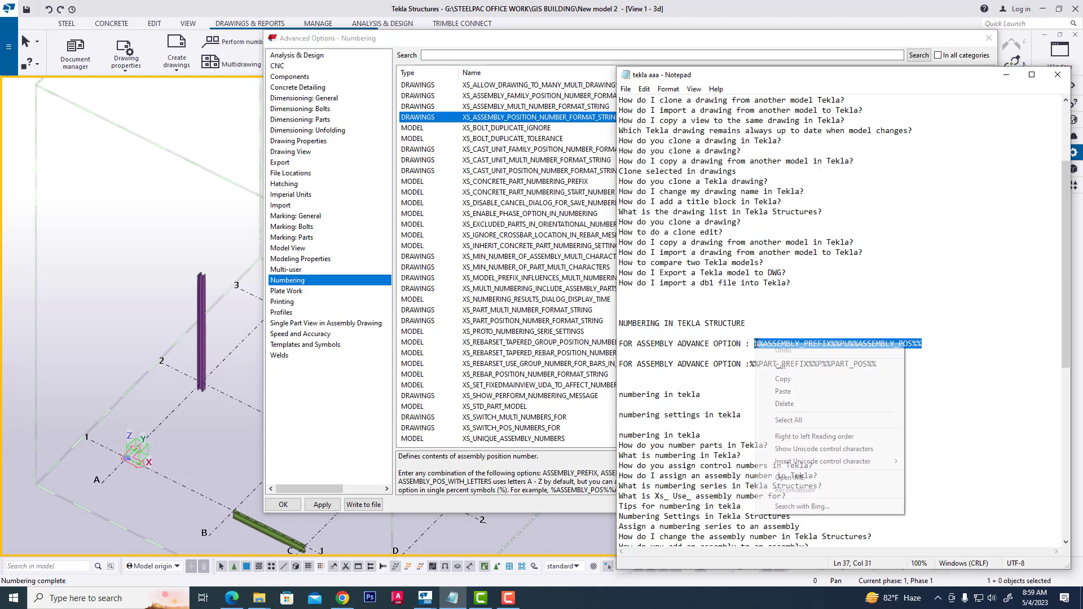
click(783, 381)
click(1006, 77)
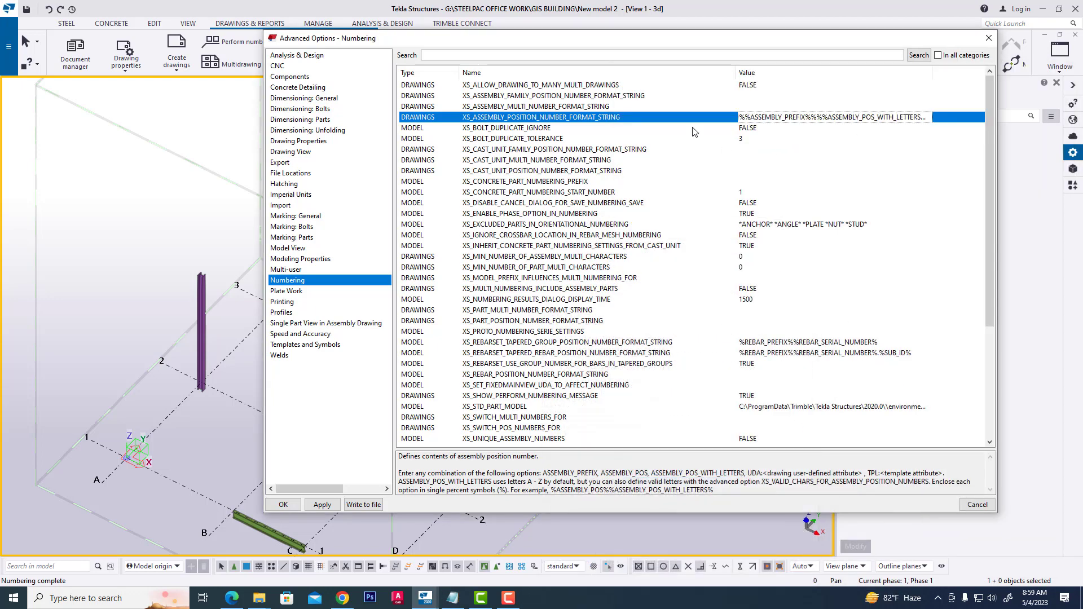
Paste %%ASSEMBLY_PREFIX%%C%%ASSEMBLY_POS%% as the format value, confirm, and accept the warning
drag(741, 118, 943, 122)
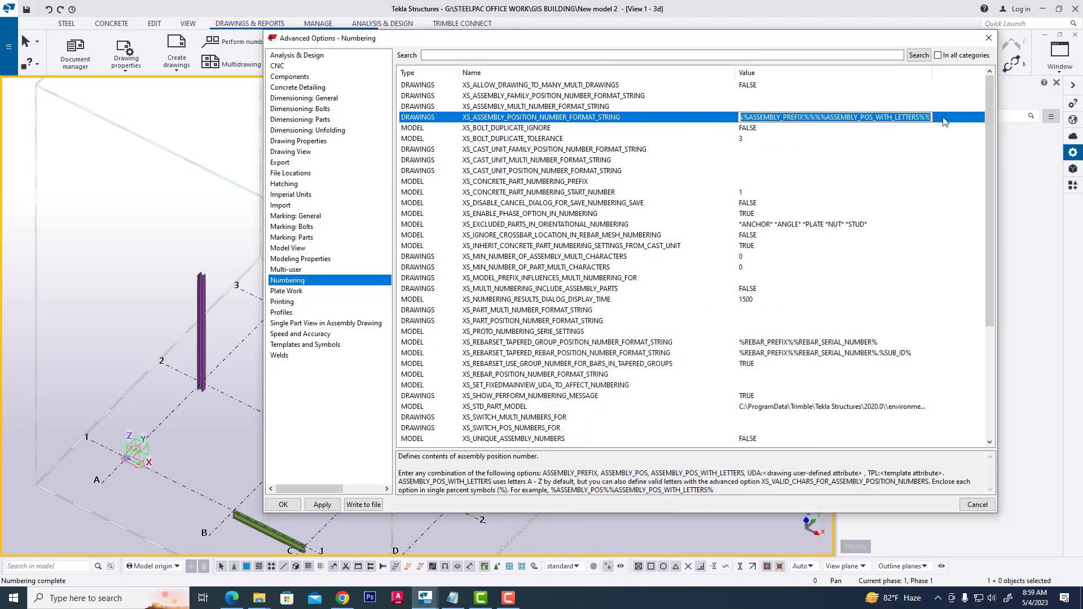
key(ctrl+v)
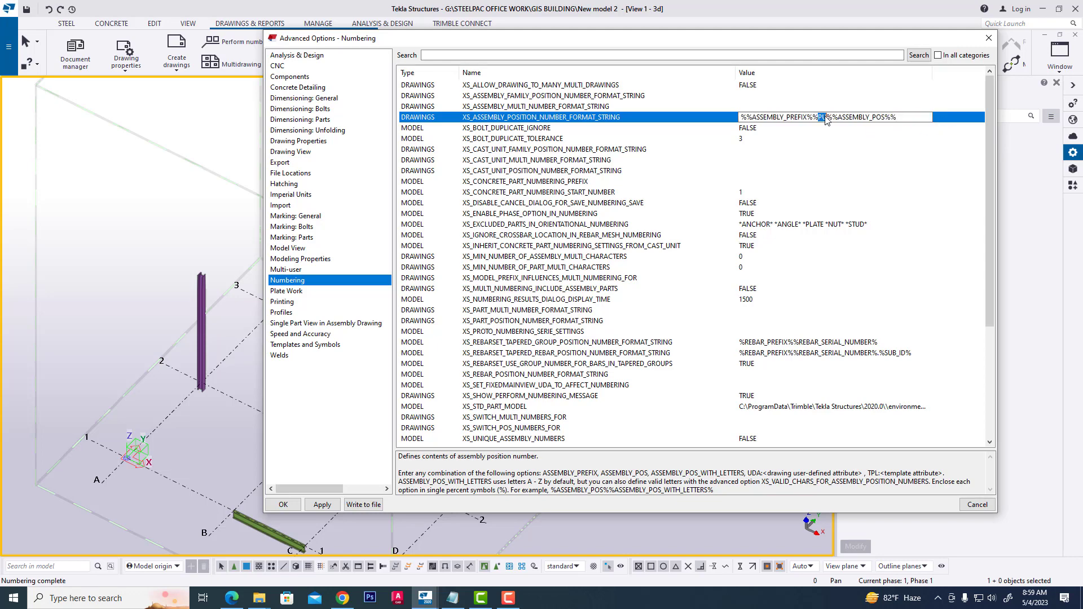
text(C)
click(285, 506)
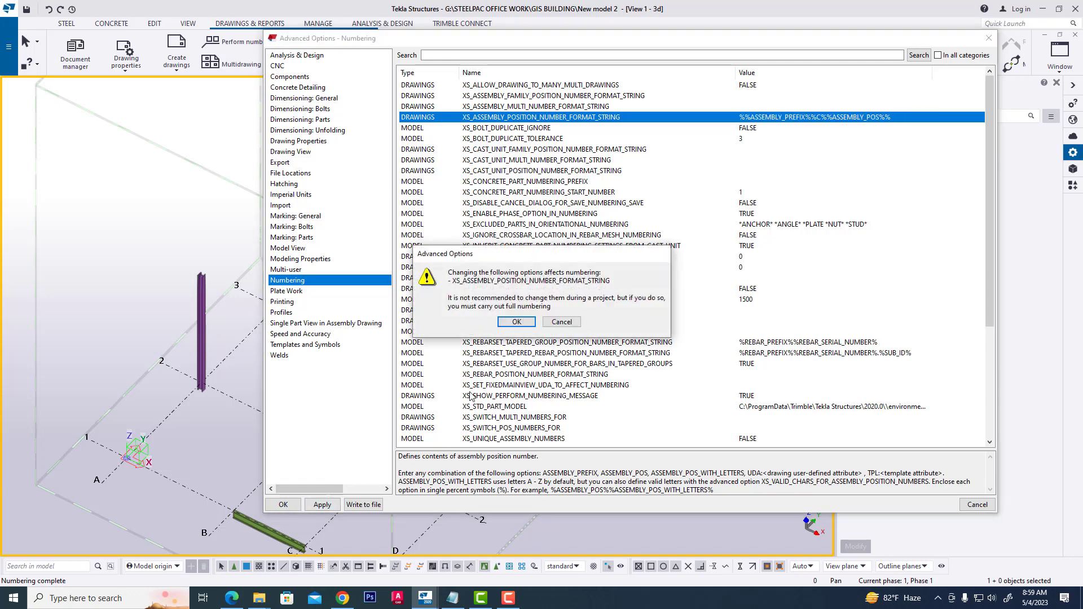
click(517, 321)
Renumber the model's modified objects
click(284, 505)
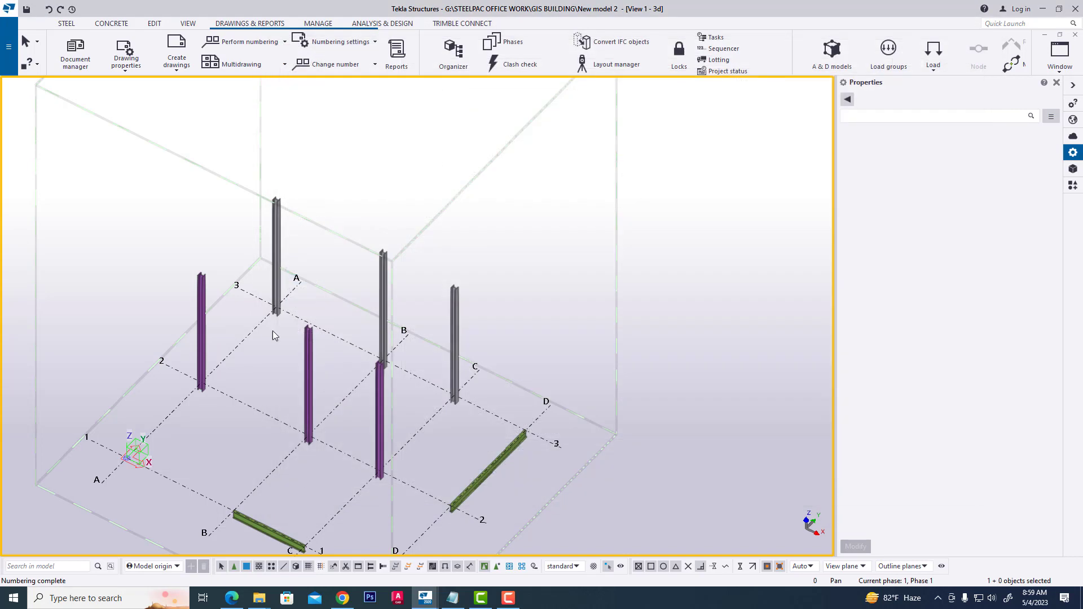
click(285, 42)
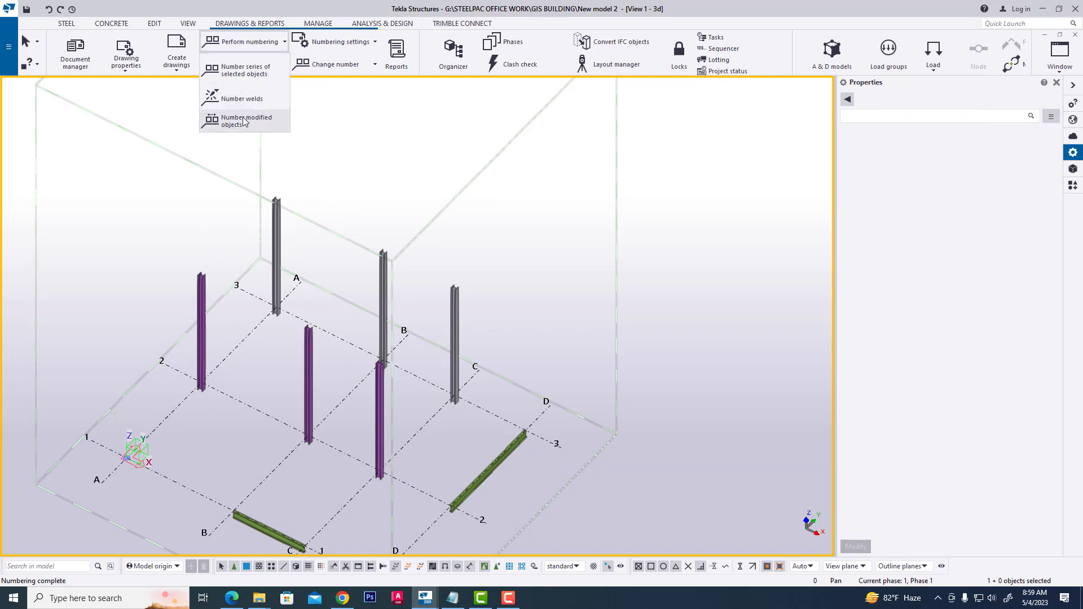
click(246, 84)
Check the new C-prefixed marks, such as C1 and C2, on columns and the grid D beam
click(458, 302)
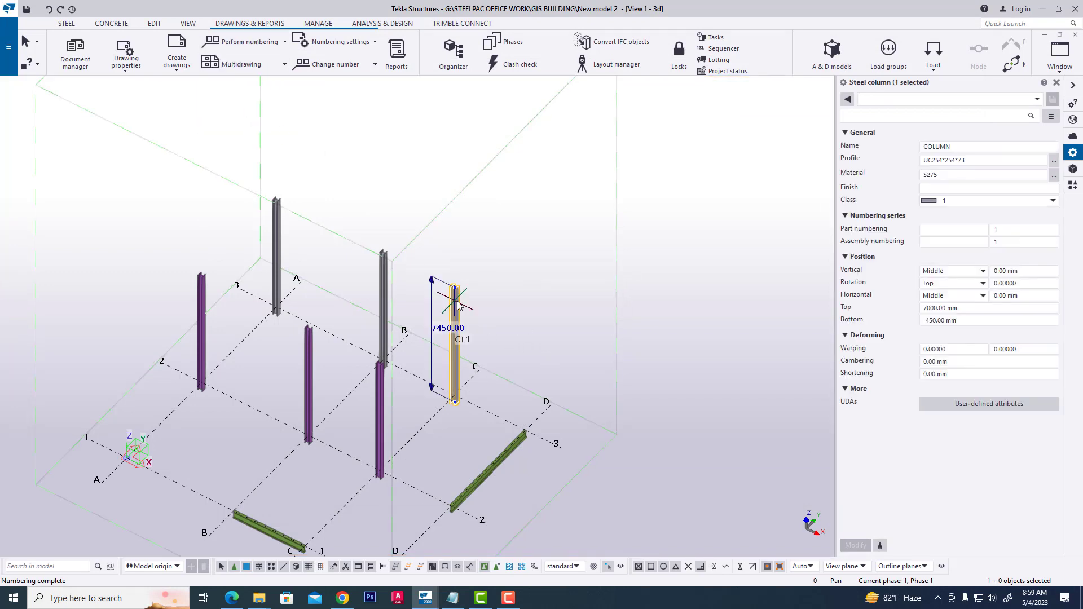
click(496, 470)
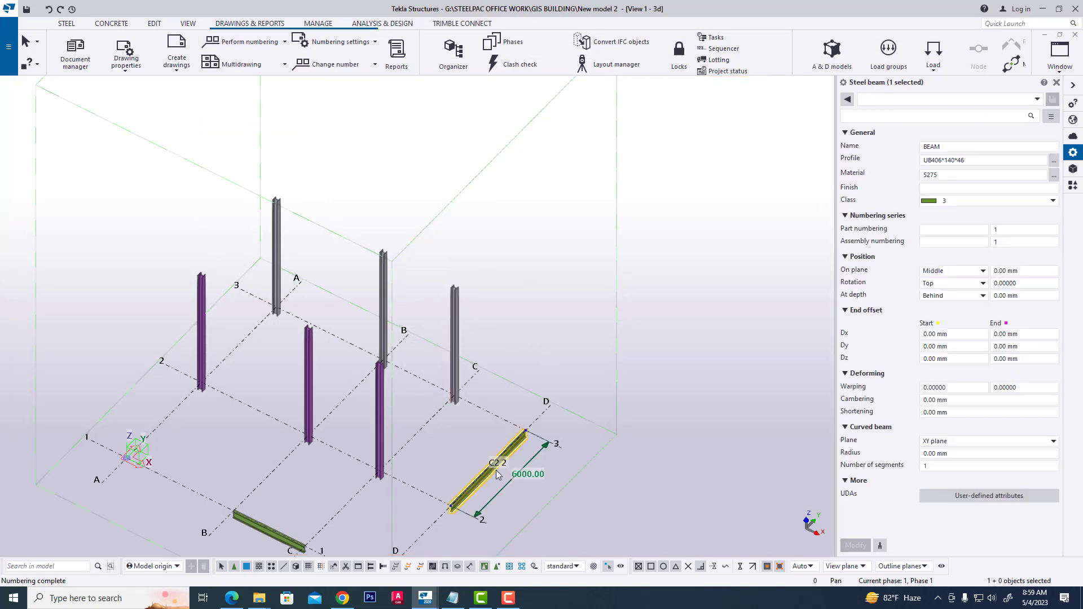
click(377, 405)
click(307, 378)
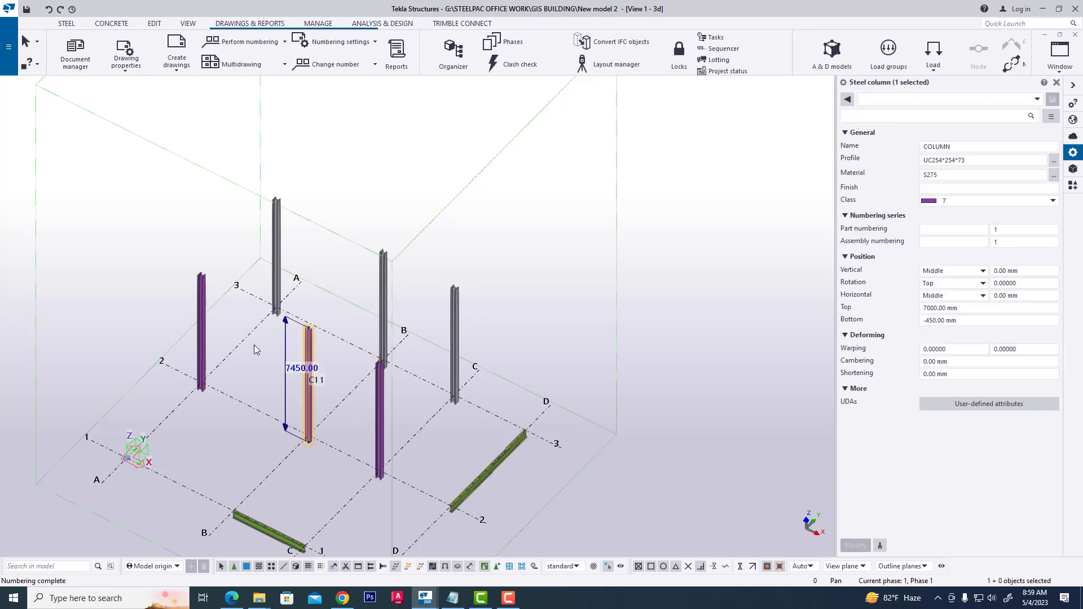
click(261, 382)
scroll(405, 325, down, 2)
middle_drag(346, 301, 335, 293)
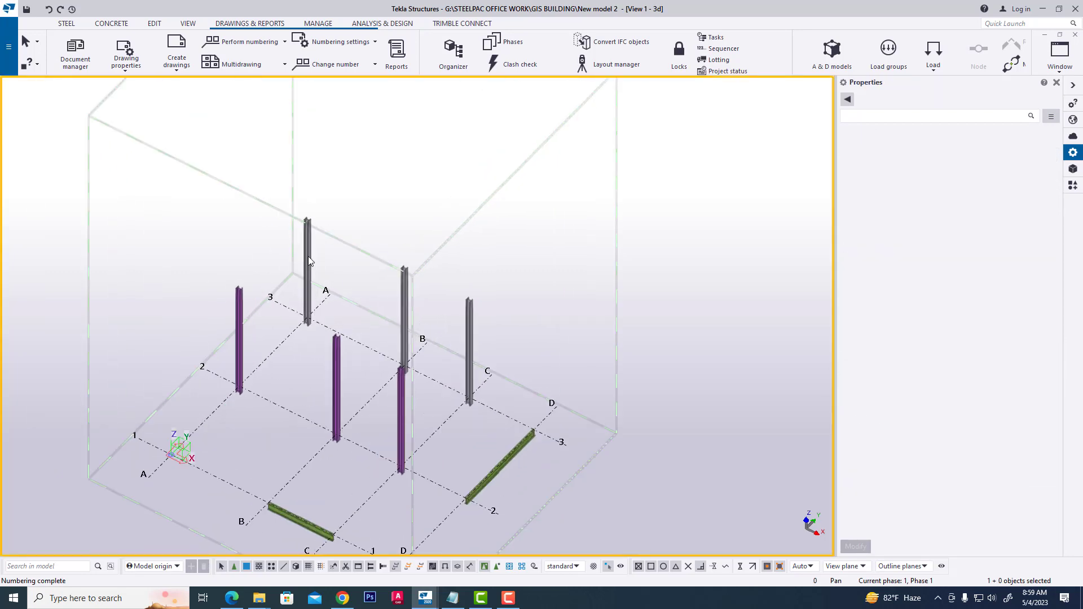
scroll(308, 372, up, 1)
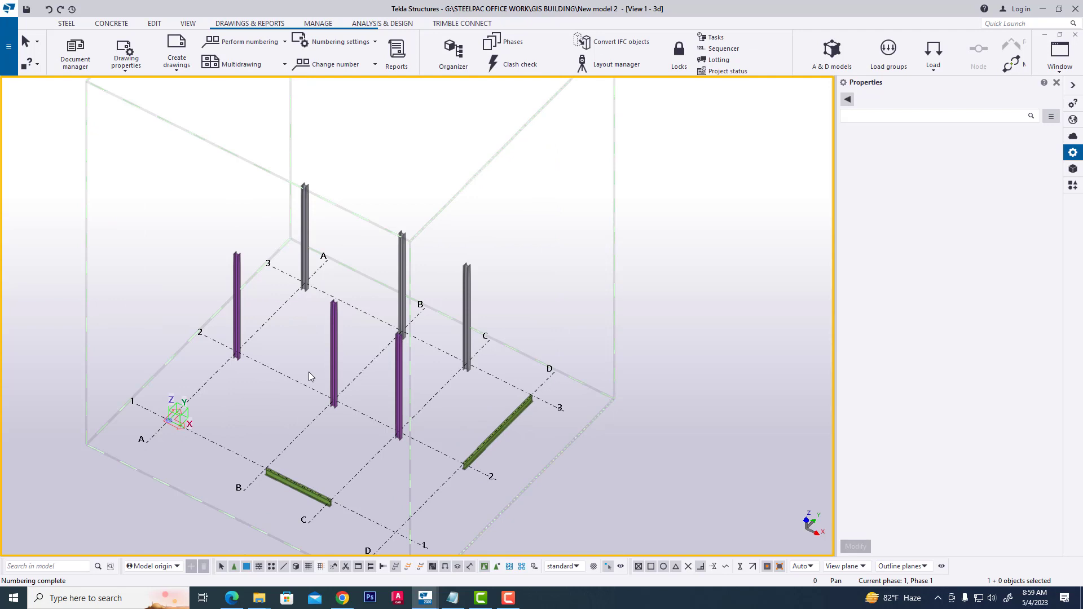
scroll(311, 352, up, 1)
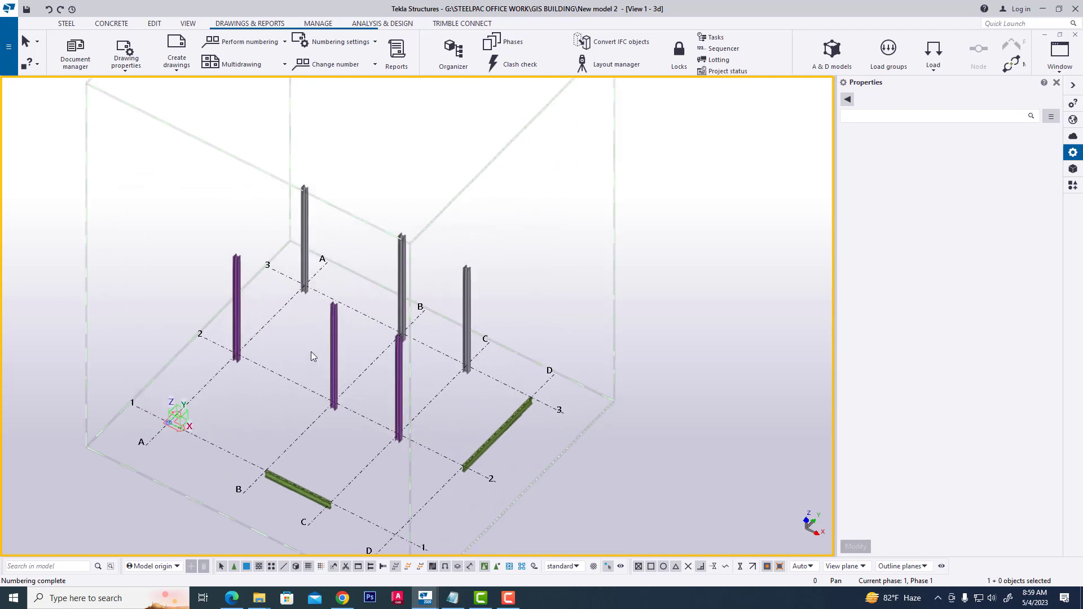